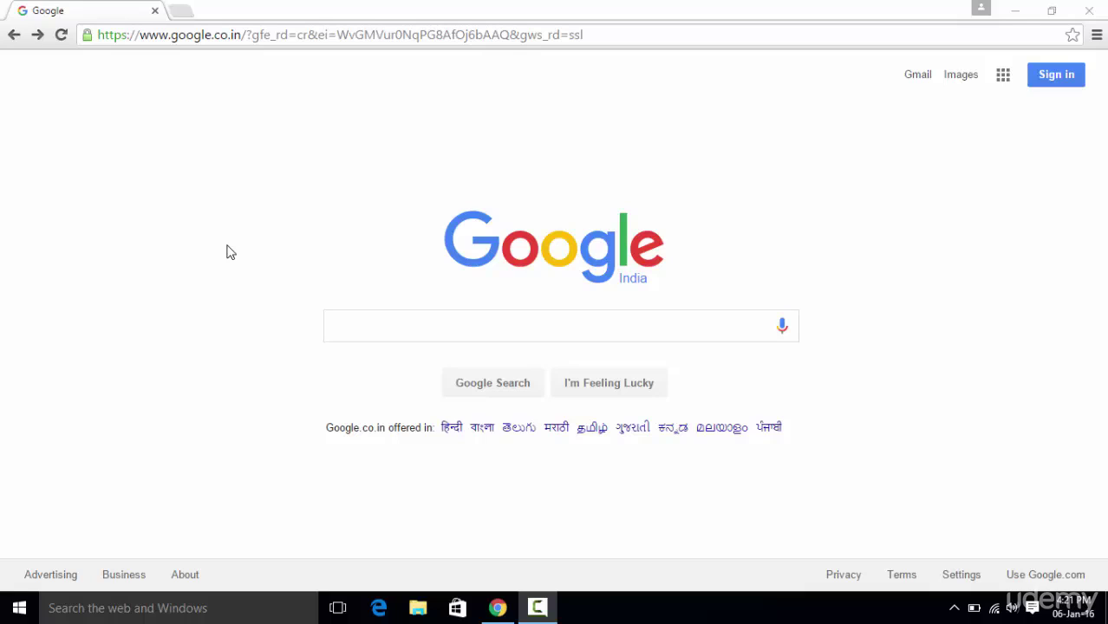
- Search Google for "download java jdk"
click(416, 324)
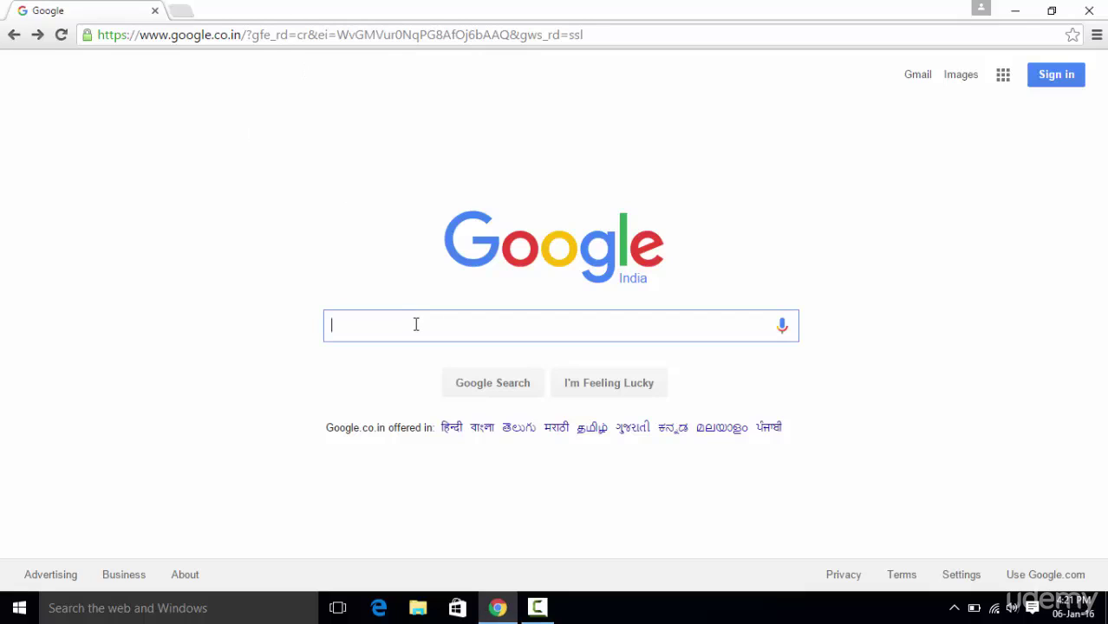
text(down)
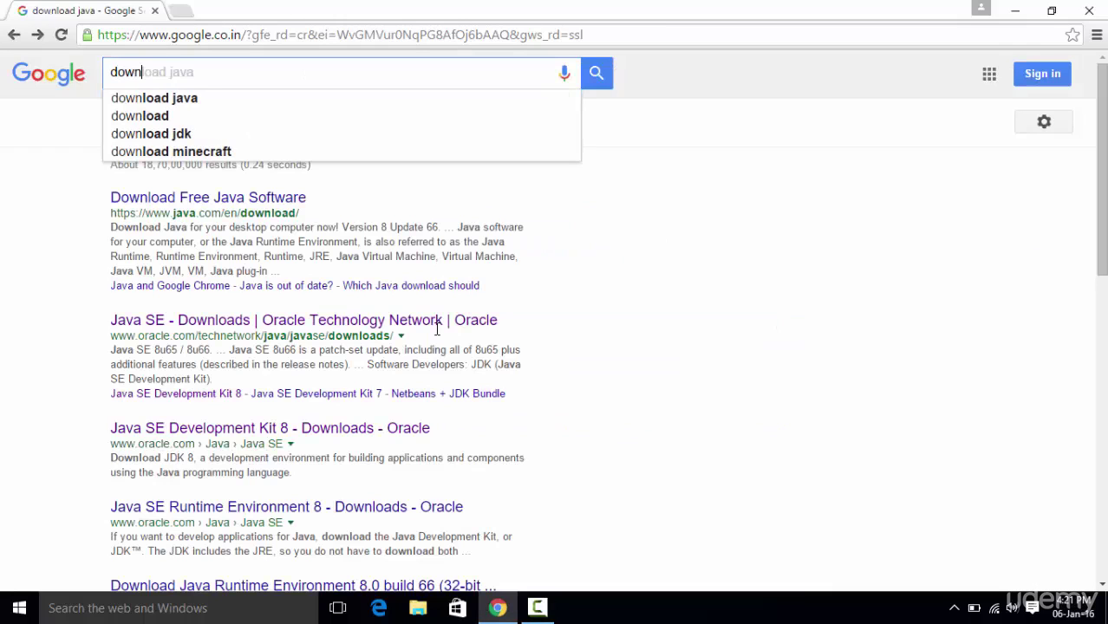
text(load java )
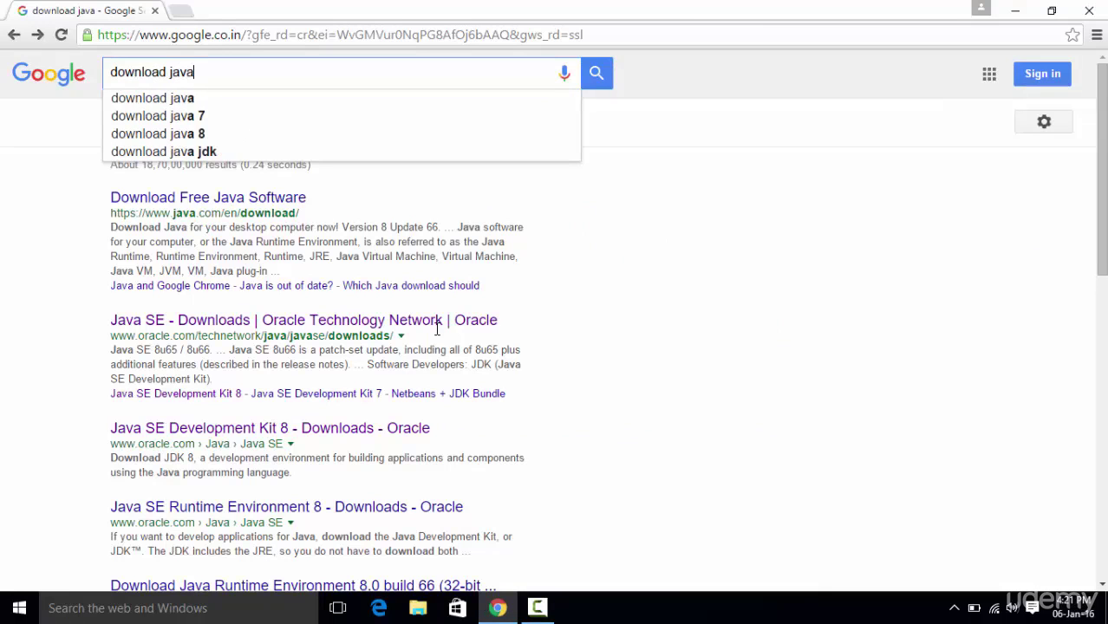
text(jdk)
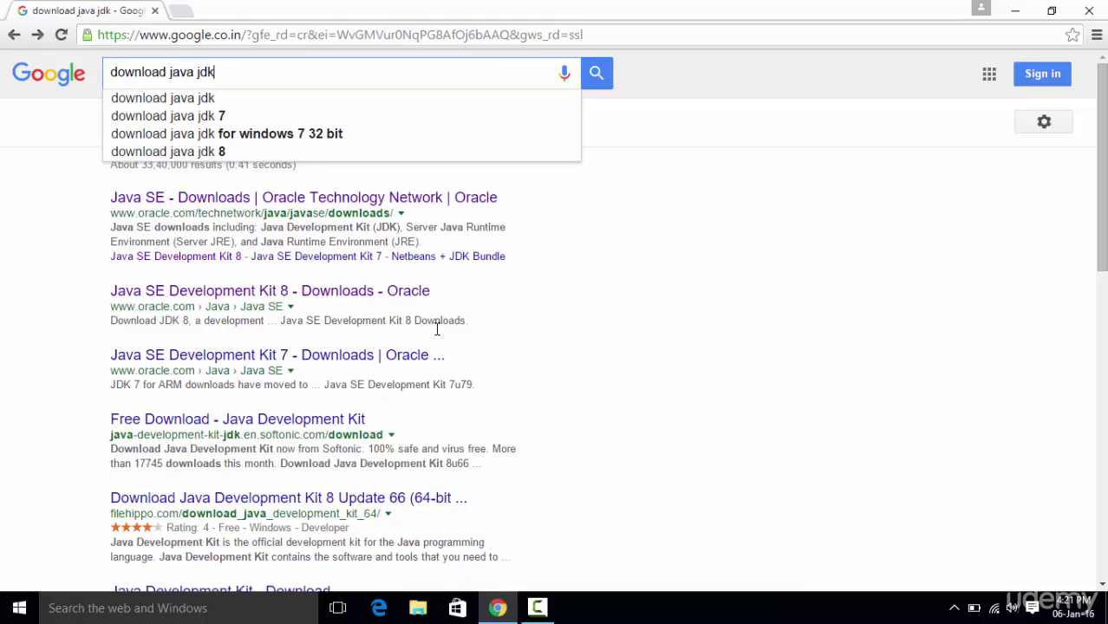
key(Return)
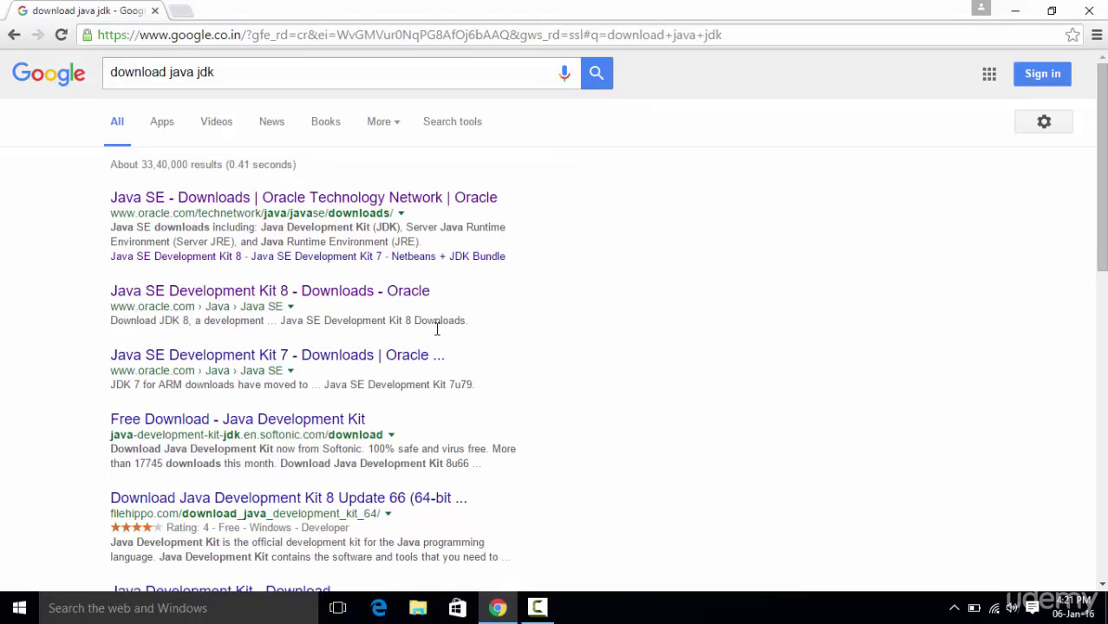
- Open Oracle's Java SE Downloads result in a new tab and go to the Java Platform (JDK) 8u65 / 8u66 download page
right_click(269, 199)
click(333, 205)
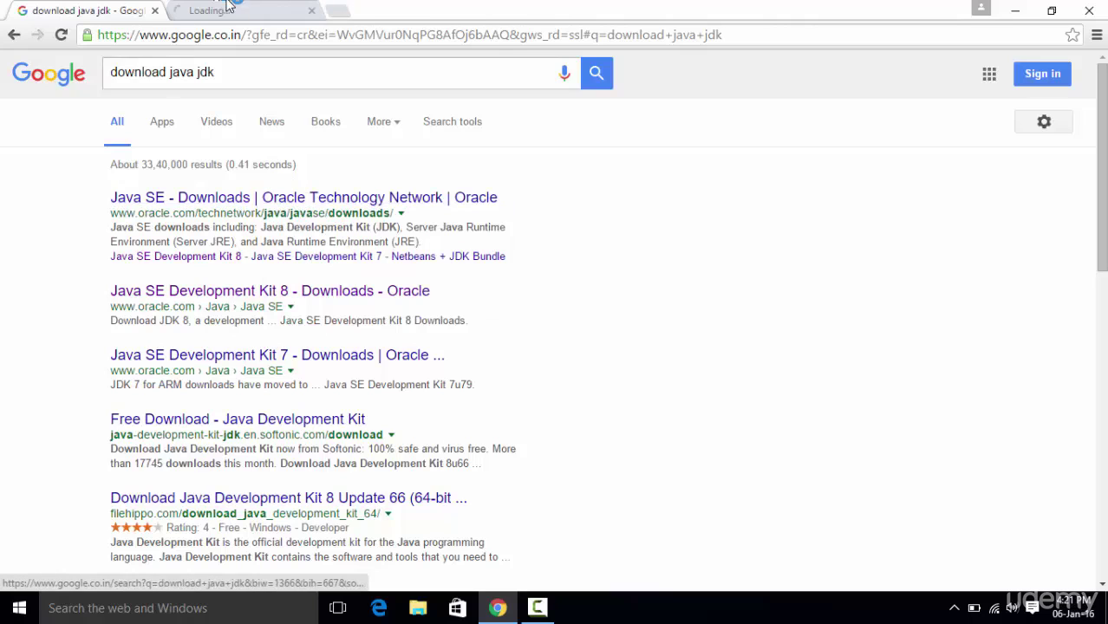
click(236, 12)
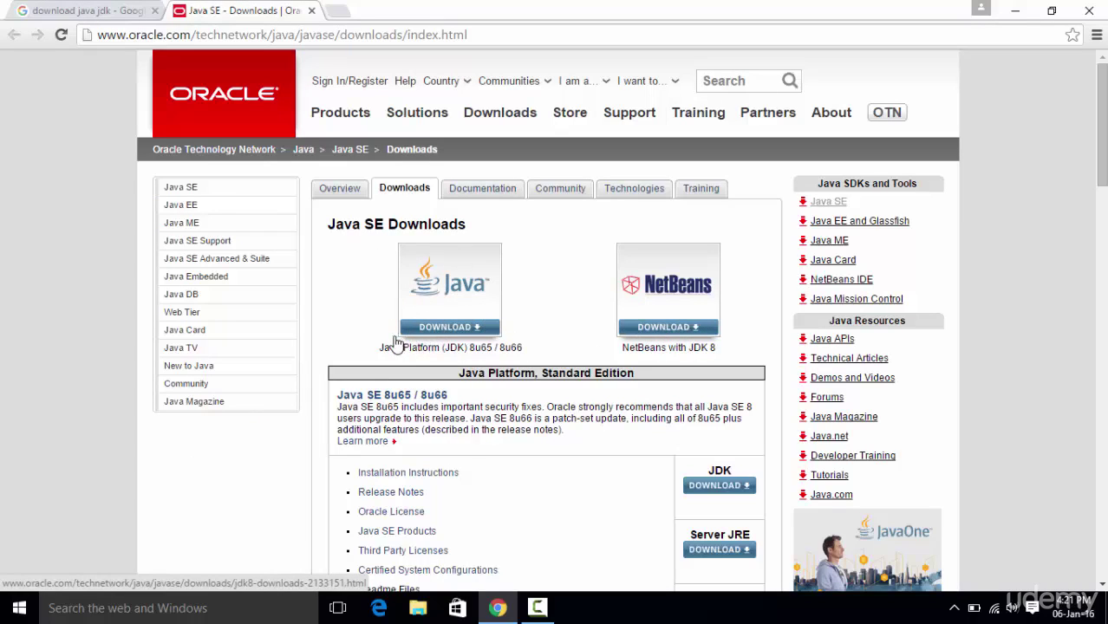
click(438, 334)
- Examine the JDK 8u65 and 8u66 download lists, comparing the Windows x86 and Windows x64 packages
scroll(308, 304, down, 2)
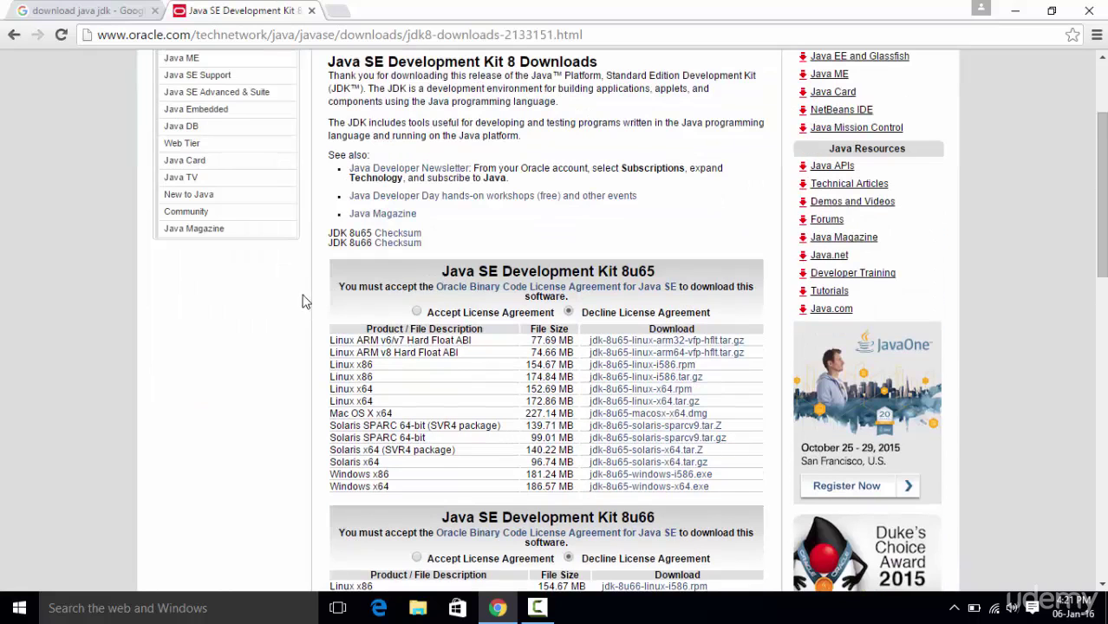
scroll(311, 281, down, 2)
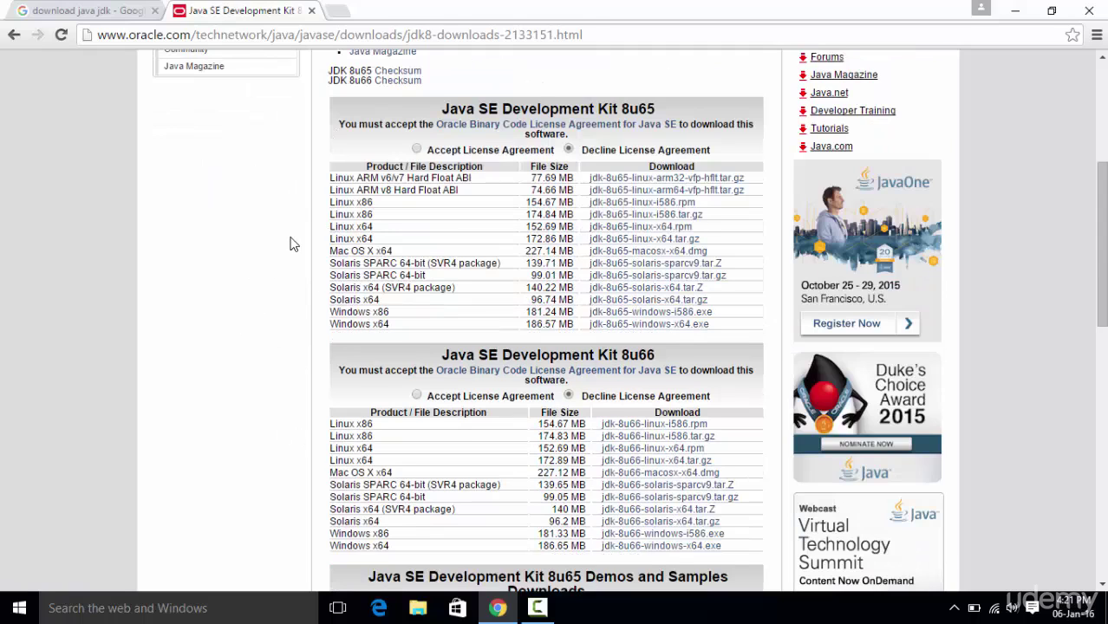
scroll(291, 243, down, 1)
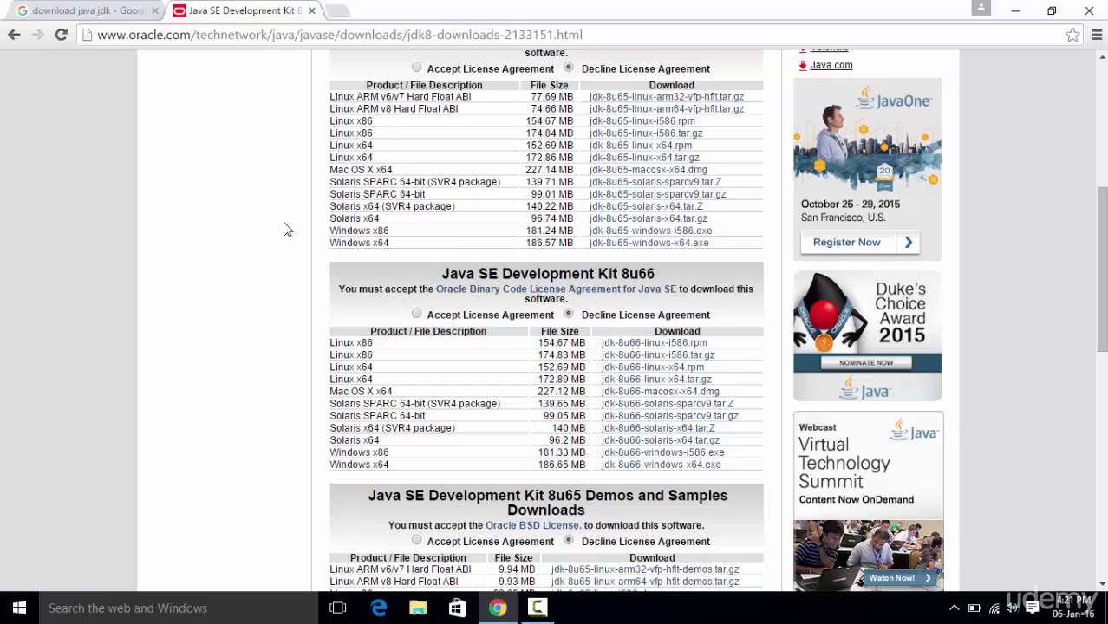
scroll(287, 229, up, 1)
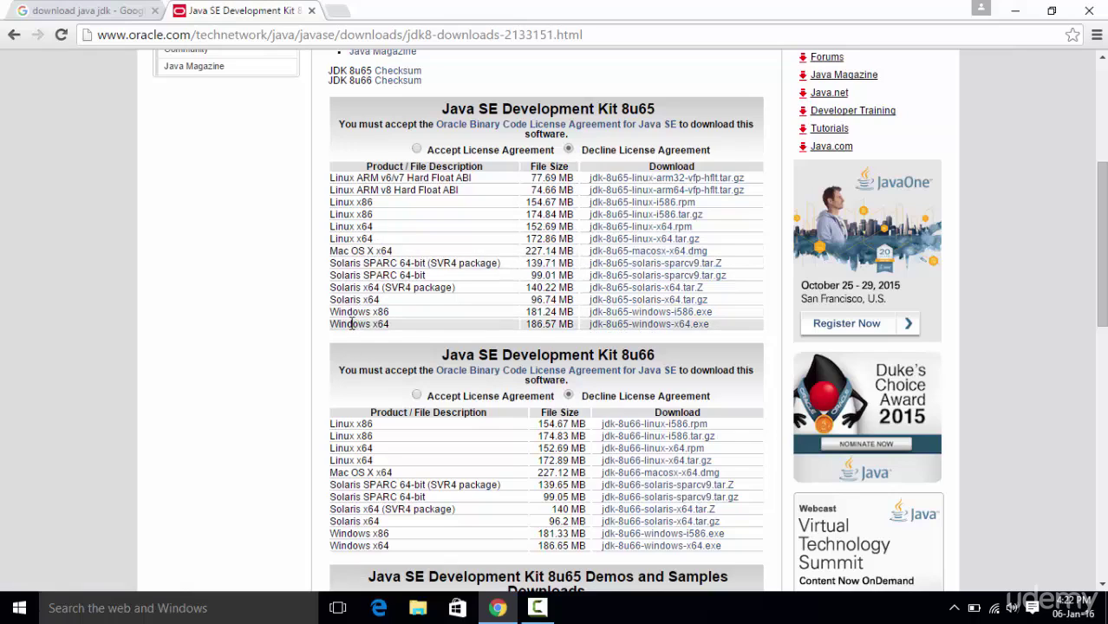
drag(331, 311, 389, 325)
click(388, 324)
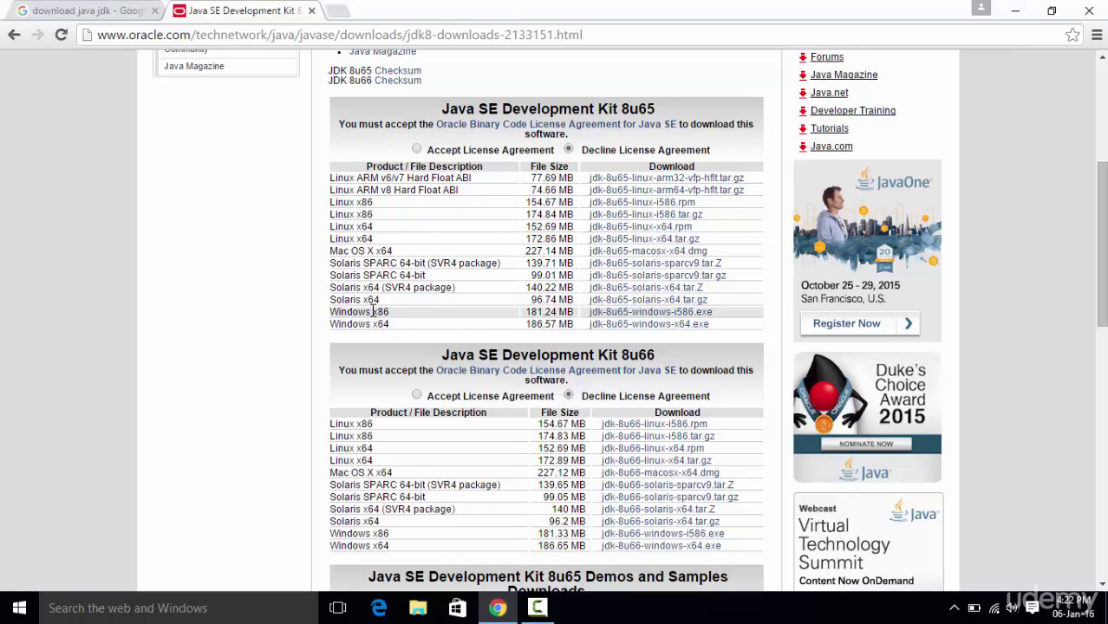
double_click(379, 311)
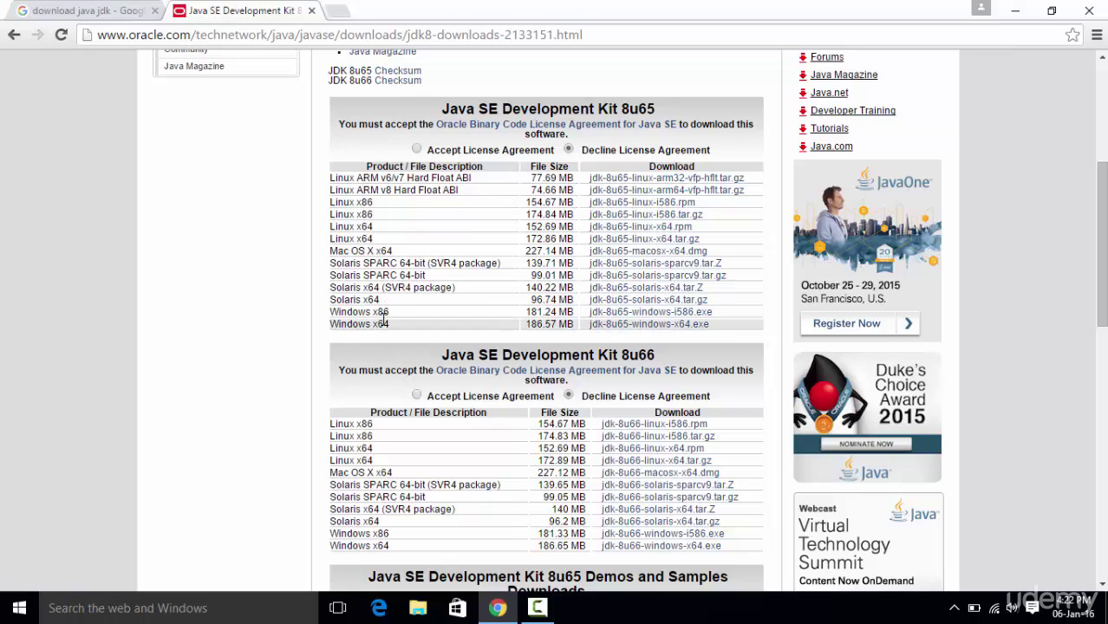
- Minimize the browser, check the system type in This PC's properties through File Explorer, and close both windows
click(1015, 10)
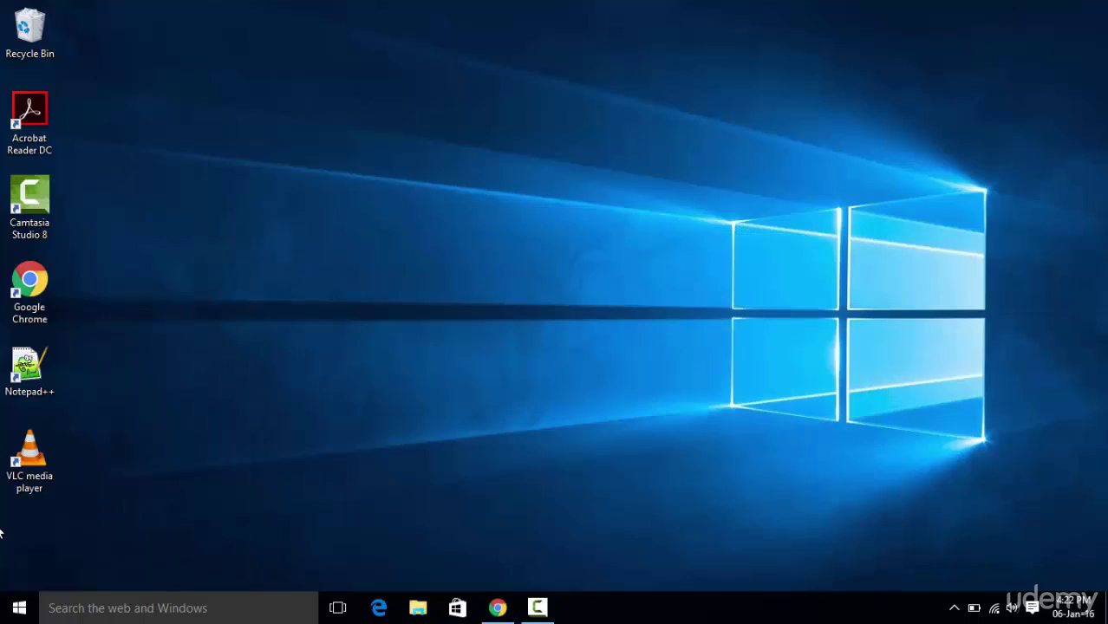
click(3, 611)
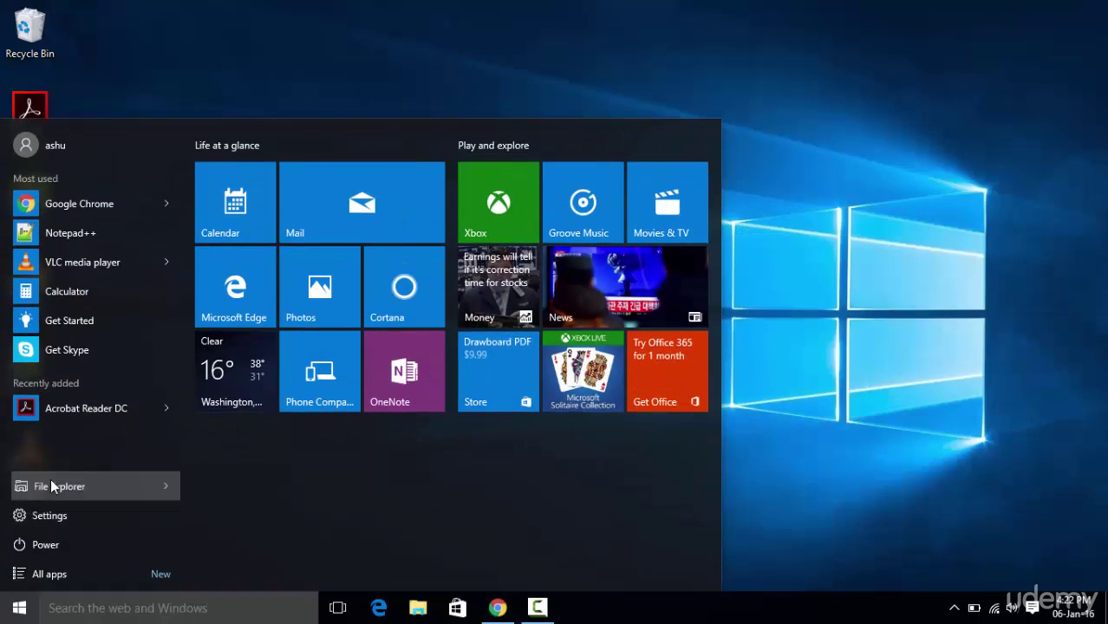
click(40, 486)
right_click(59, 298)
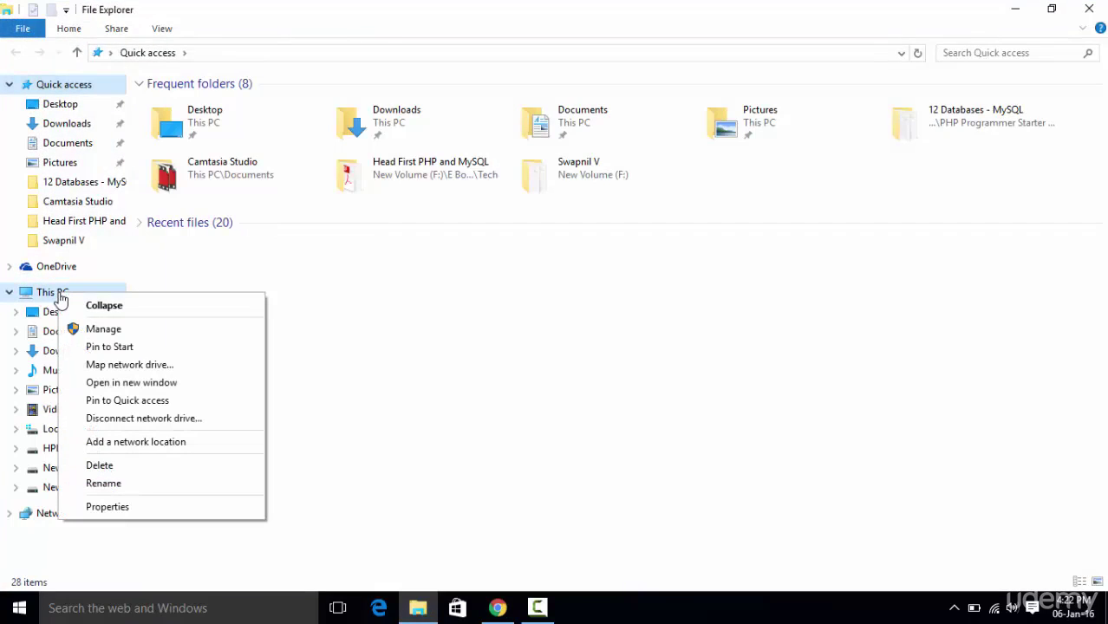
click(107, 507)
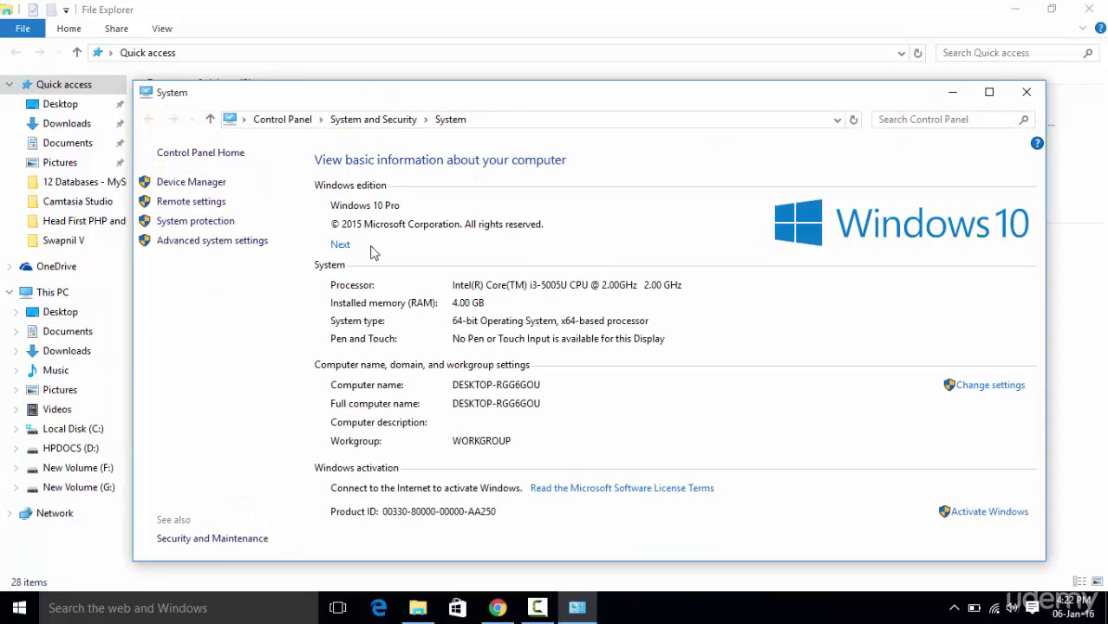
drag(377, 96, 372, 48)
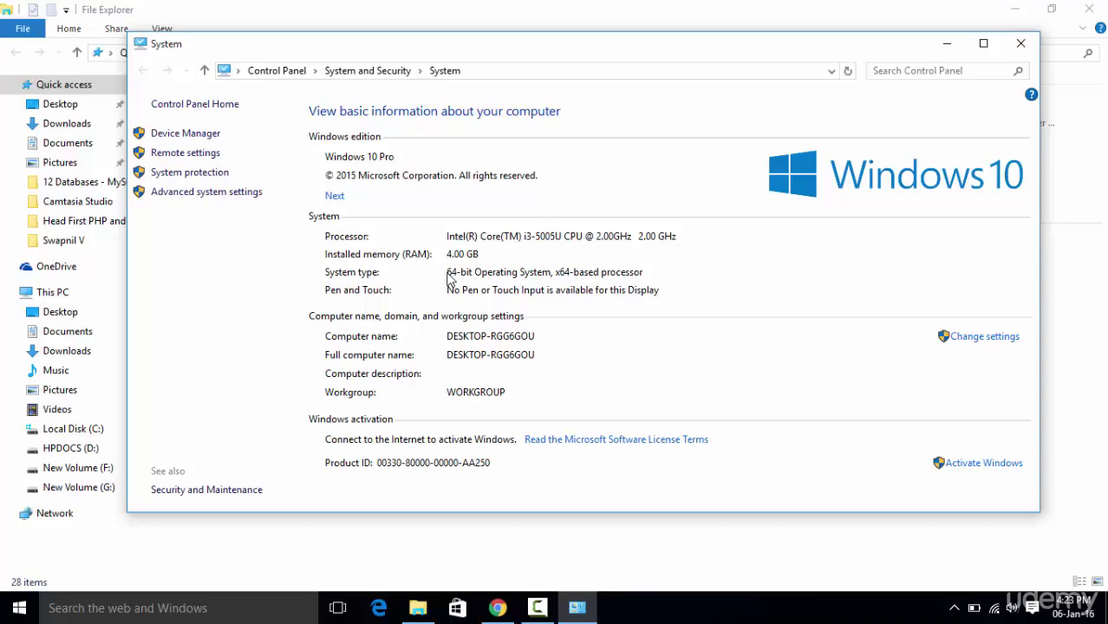
click(1020, 43)
click(1088, 9)
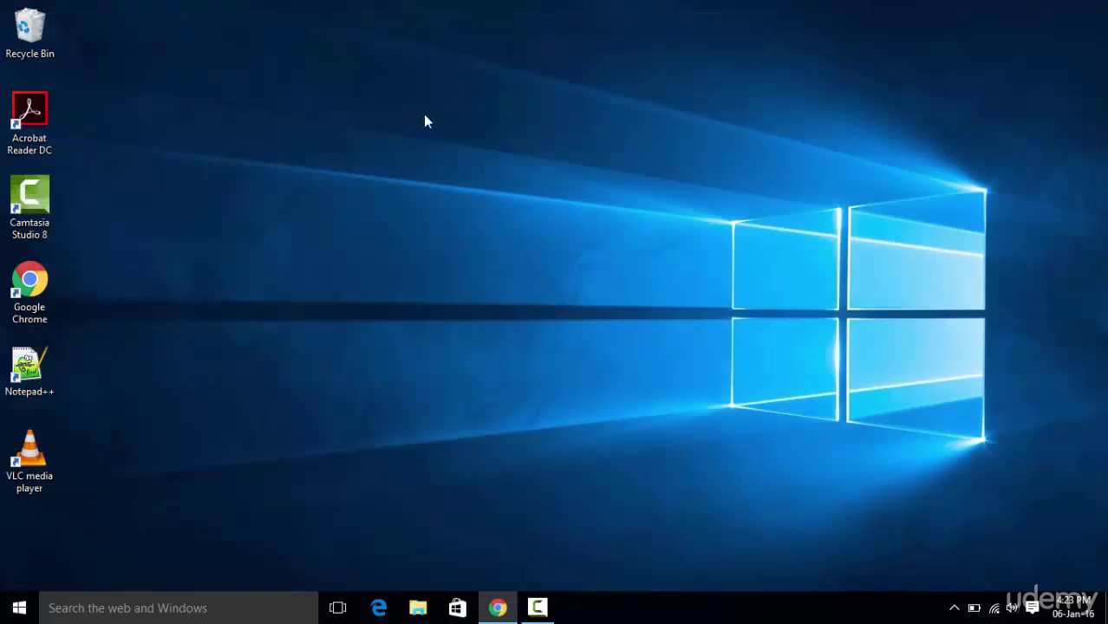
- Return to Chrome, accept the license agreement for Java SE Development Kit 8u65, and close the browser
click(497, 610)
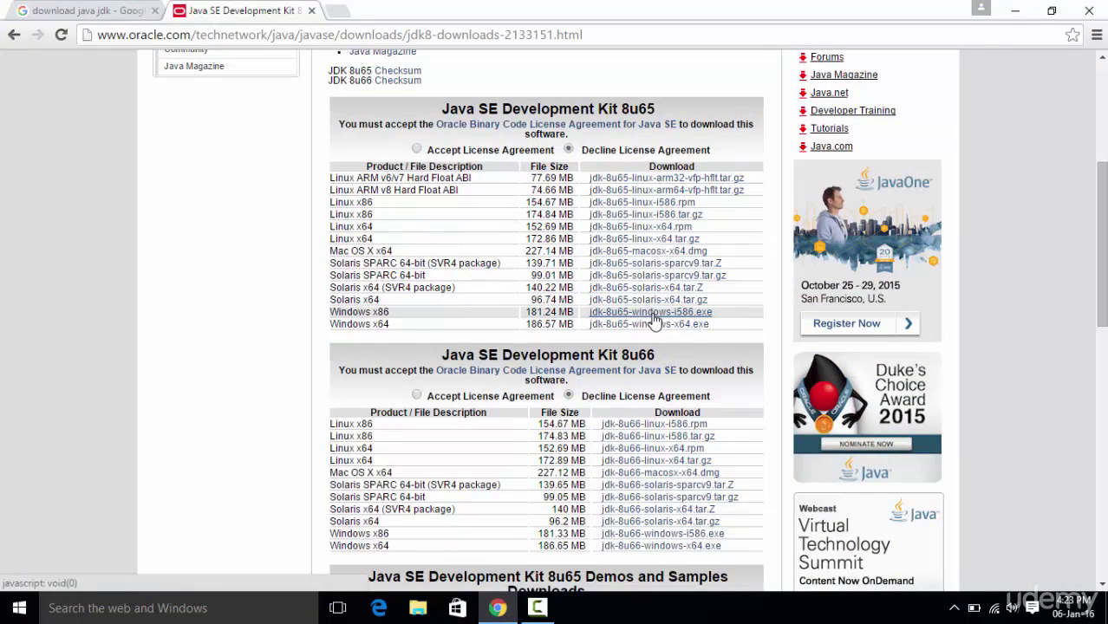
click(417, 150)
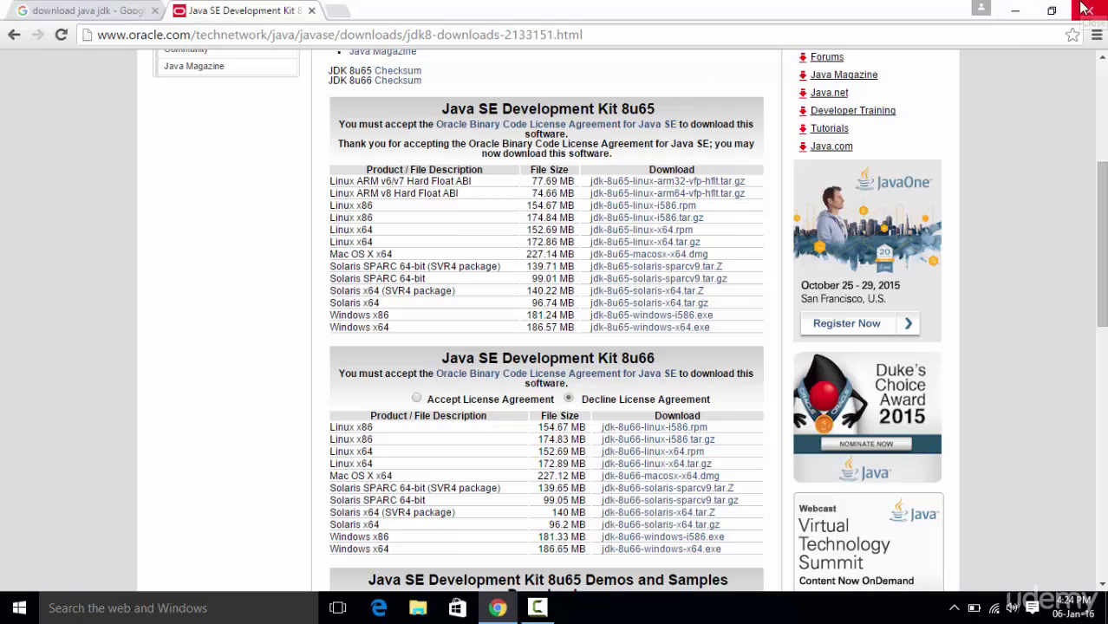
click(1081, 8)
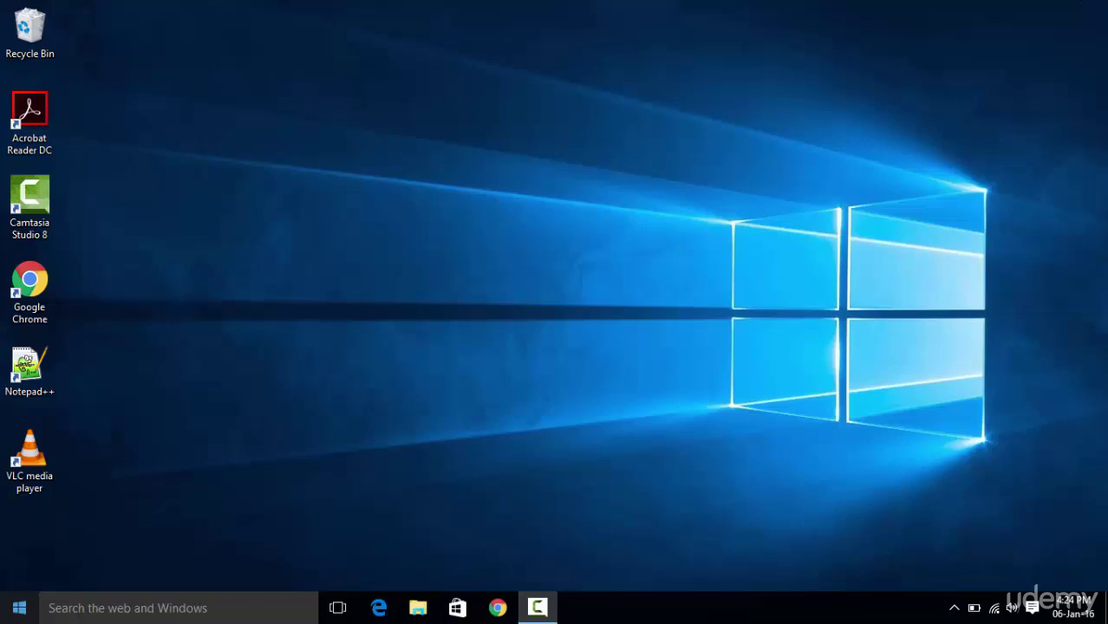
- Open File Explorer in a maximized window and show the properties of This PC
click(5, 610)
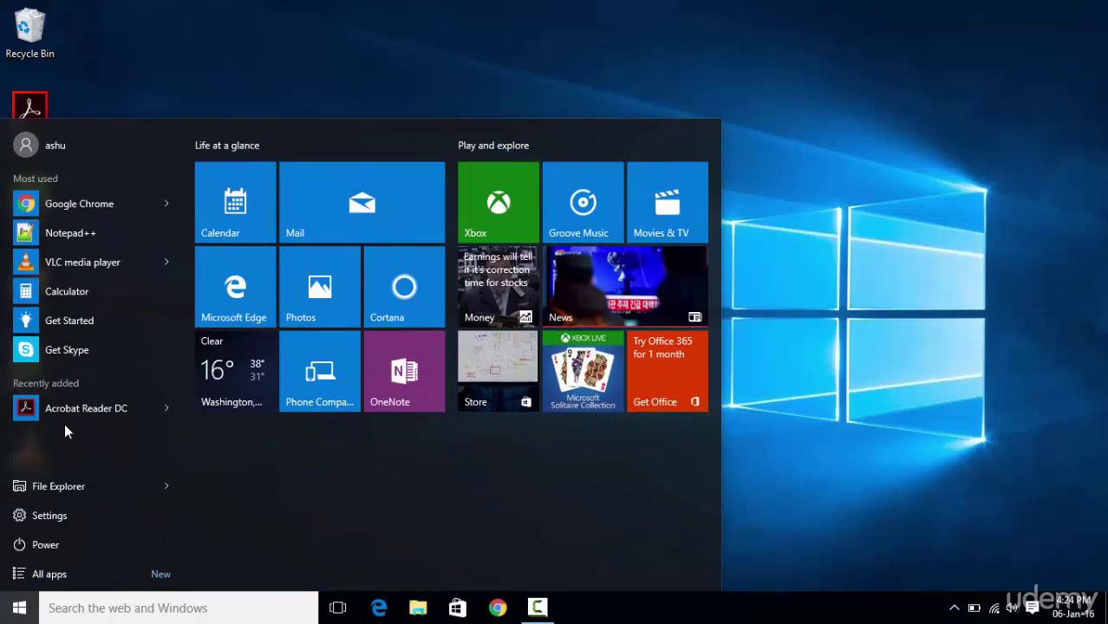
click(50, 490)
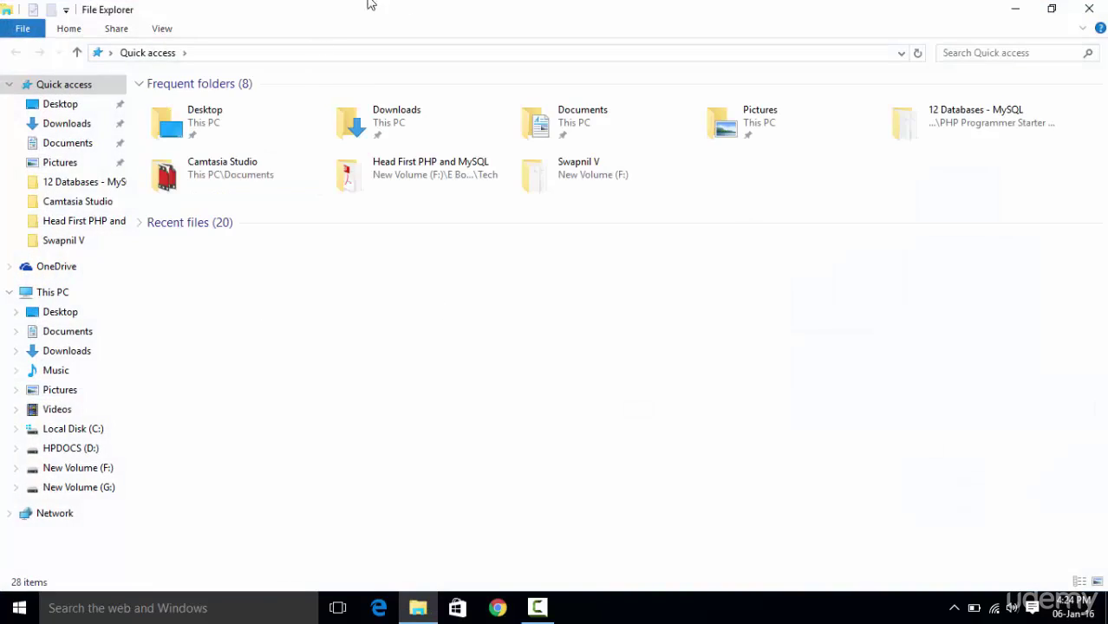
double_click(339, 17)
drag(420, 17, 549, 40)
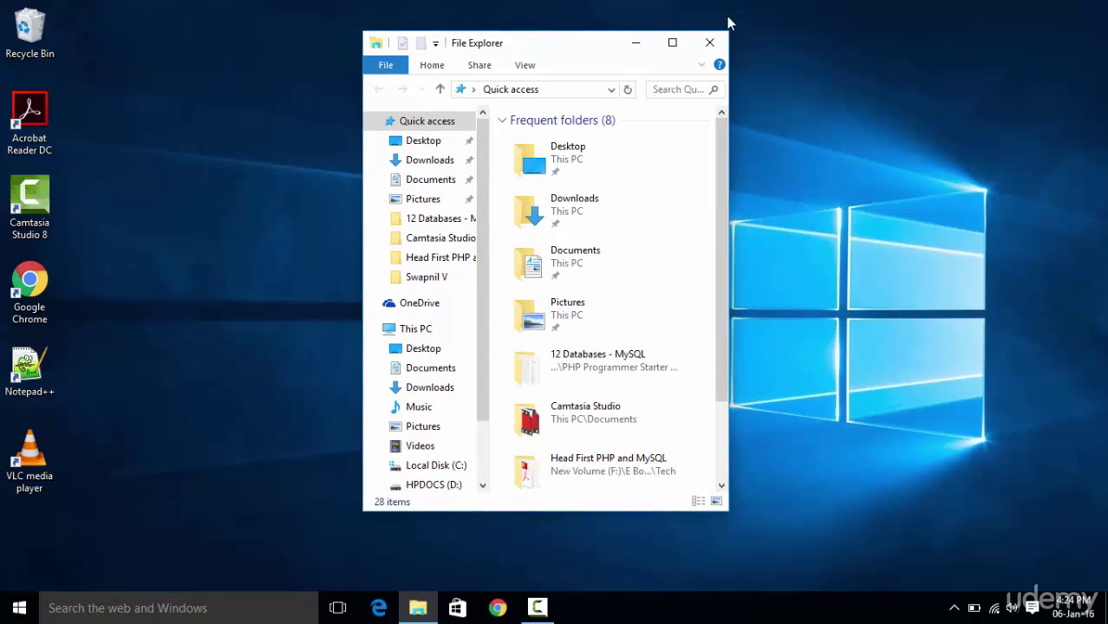
click(672, 42)
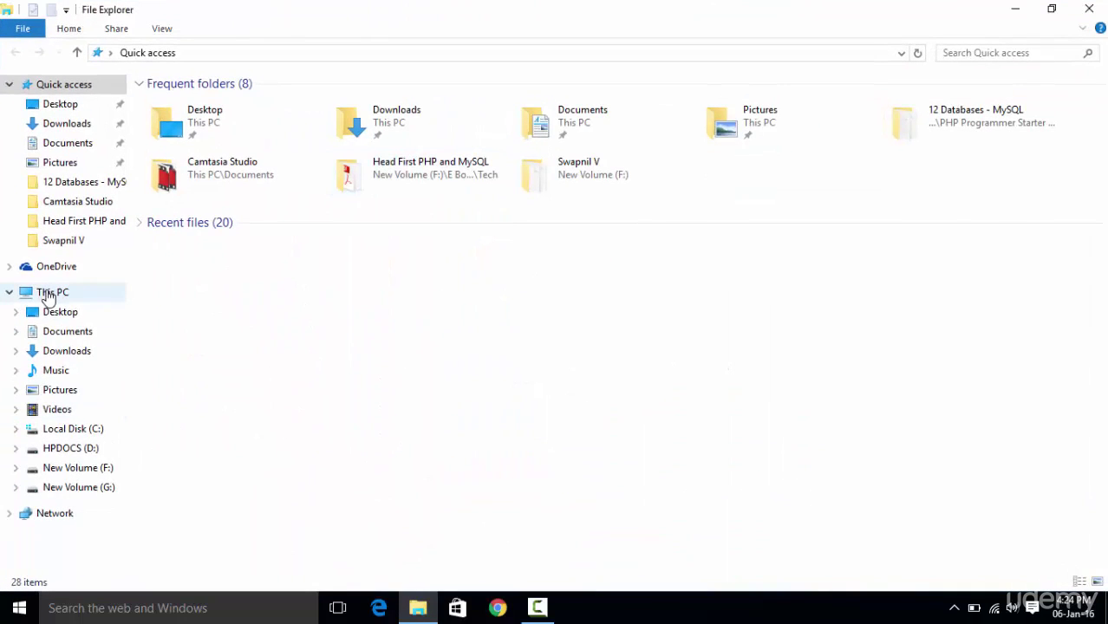
right_click(47, 298)
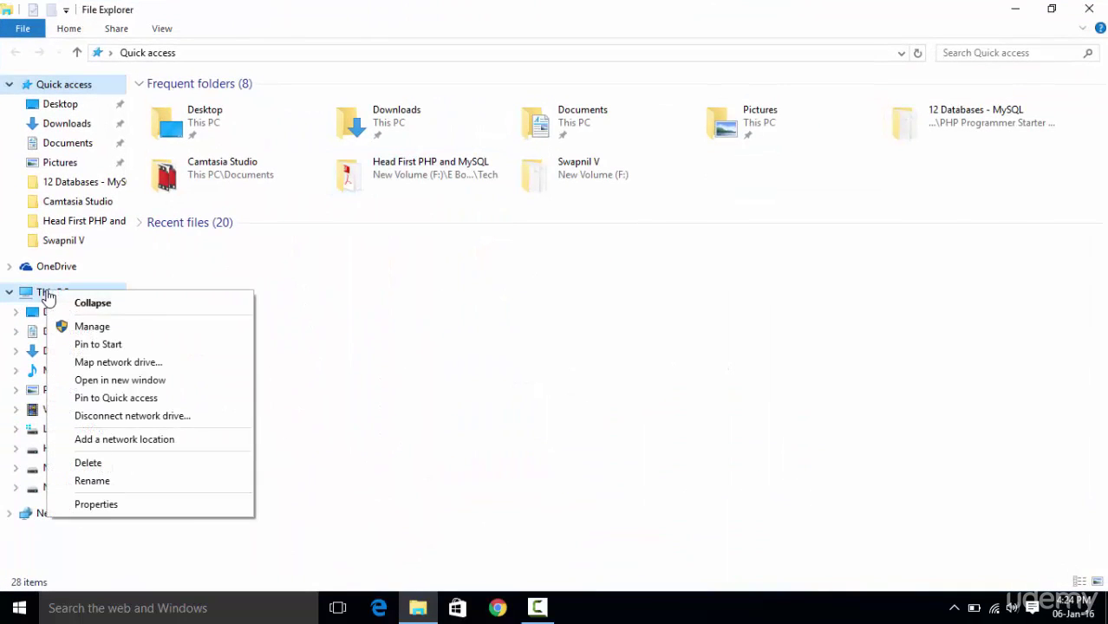
click(144, 509)
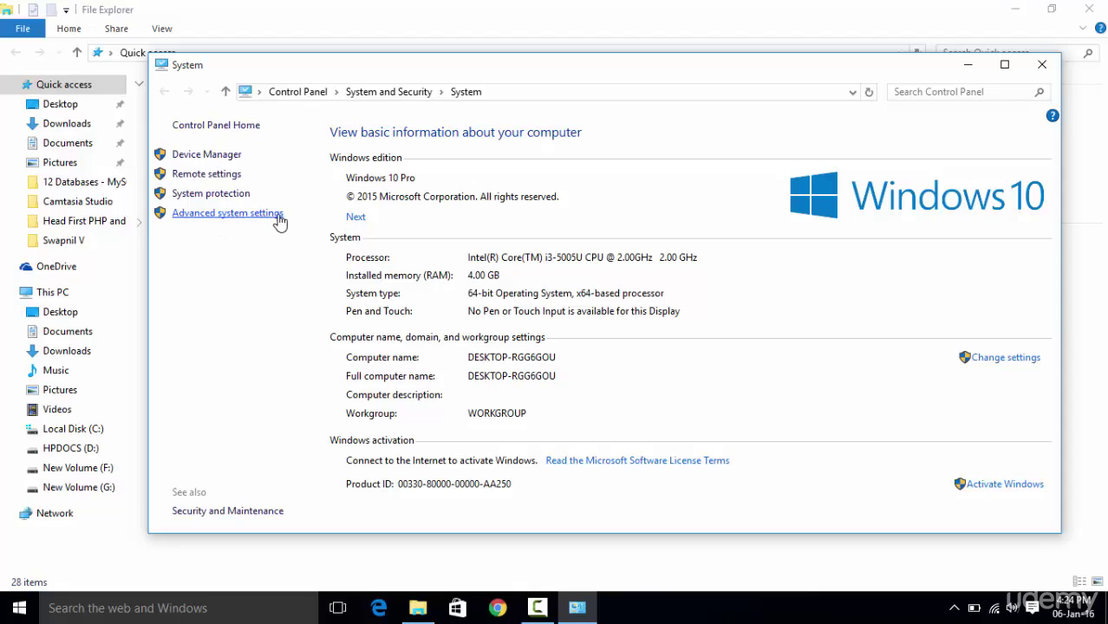
- Open the advanced system settings and bring up the Environment Variables dialog, moving the dialogs clear of each other
click(224, 216)
drag(301, 146, 619, 102)
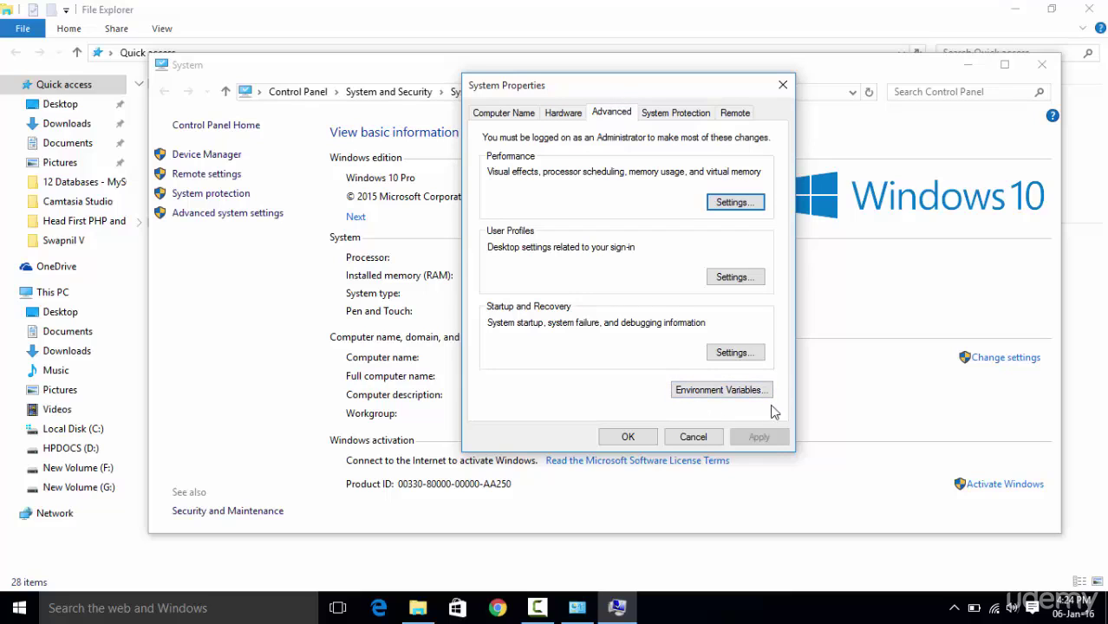
click(703, 392)
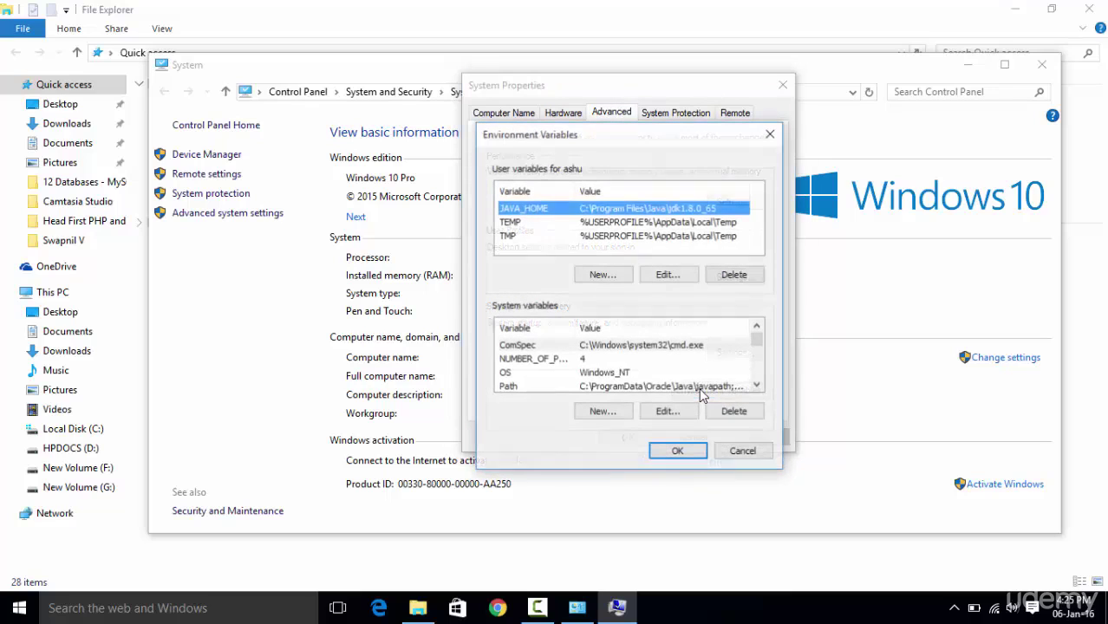
drag(606, 137, 659, 117)
- Review the user variables JAVA_HOME, TEMP and TMP and their values, then close the Environment Variables dialog
click(649, 203)
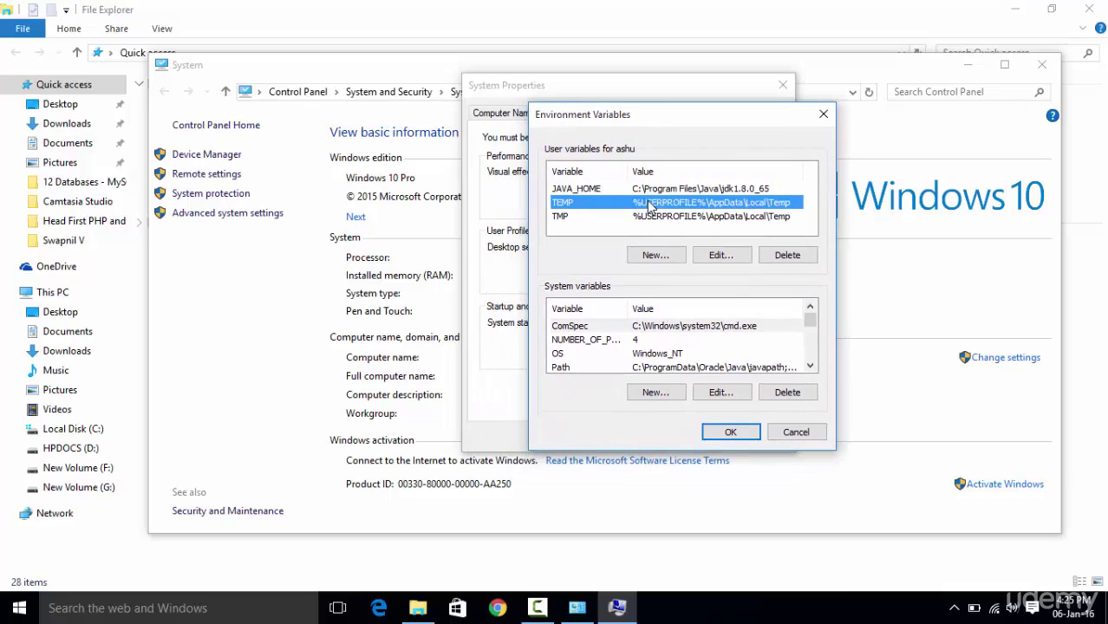
click(650, 218)
click(563, 205)
click(569, 218)
click(578, 189)
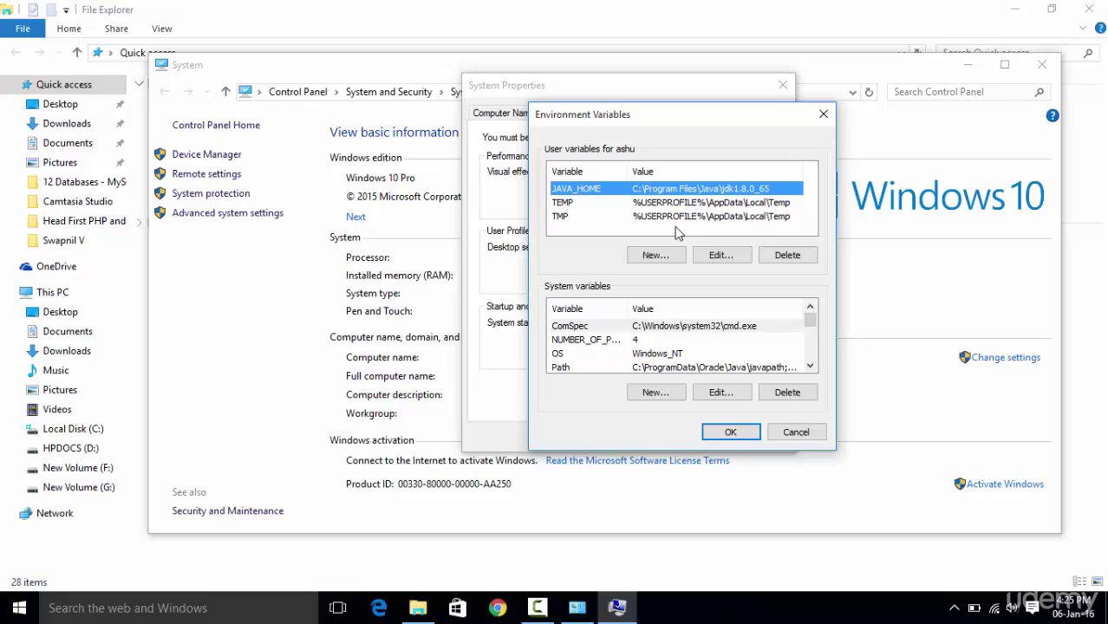
click(599, 202)
click(591, 190)
click(822, 114)
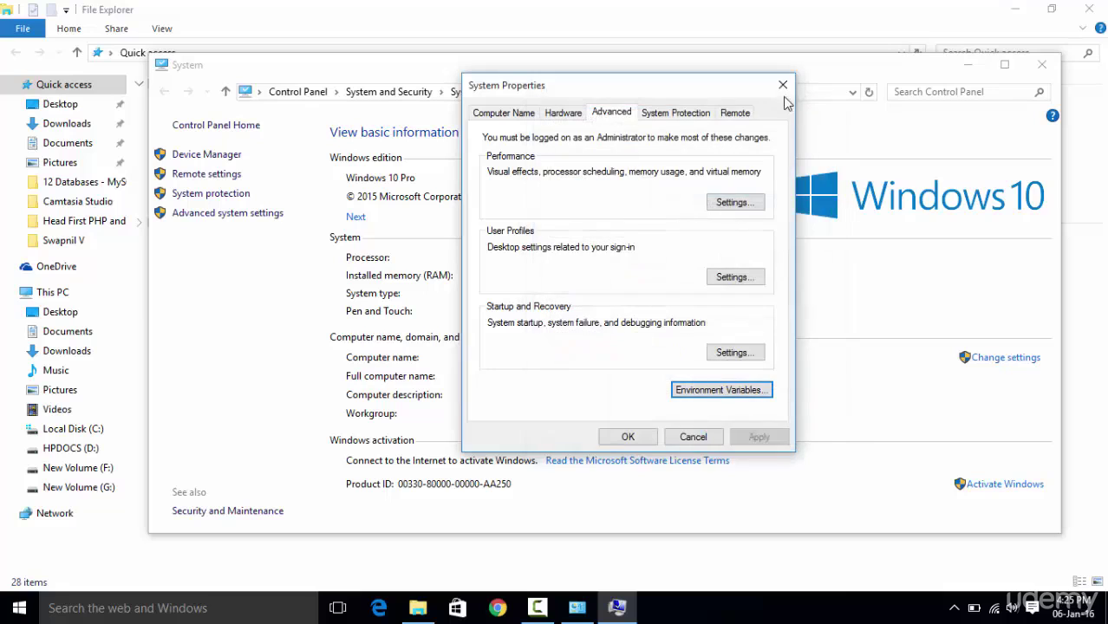
- Minimize the System and File Explorer windows, and open the JDK installation folder C:\Program Files\Java\jdk1.8.0_65
click(967, 75)
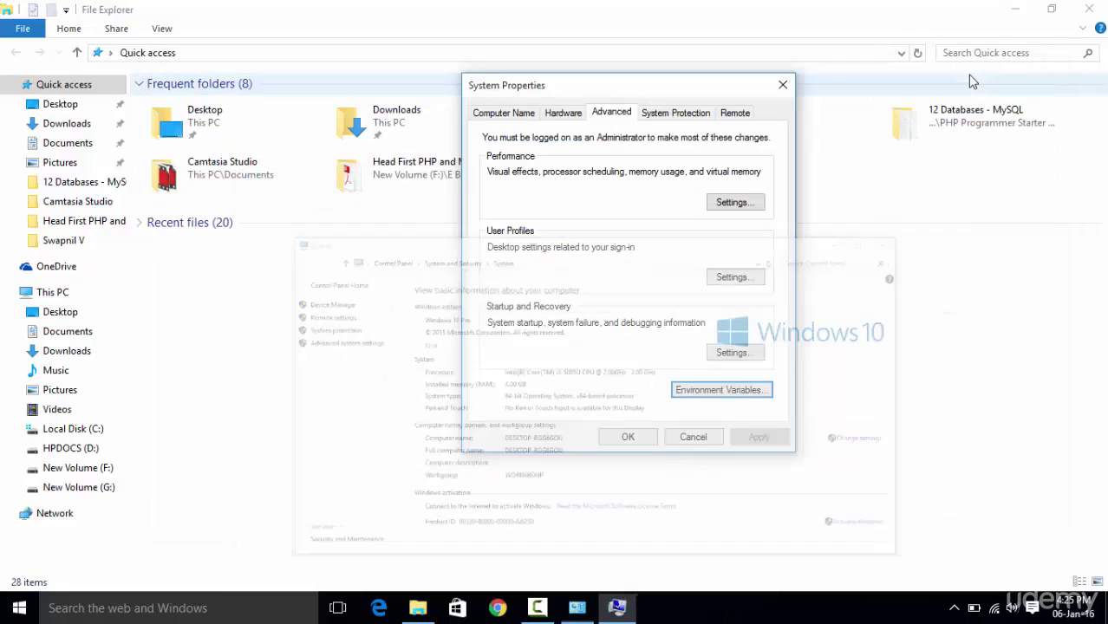
click(1014, 9)
click(19, 608)
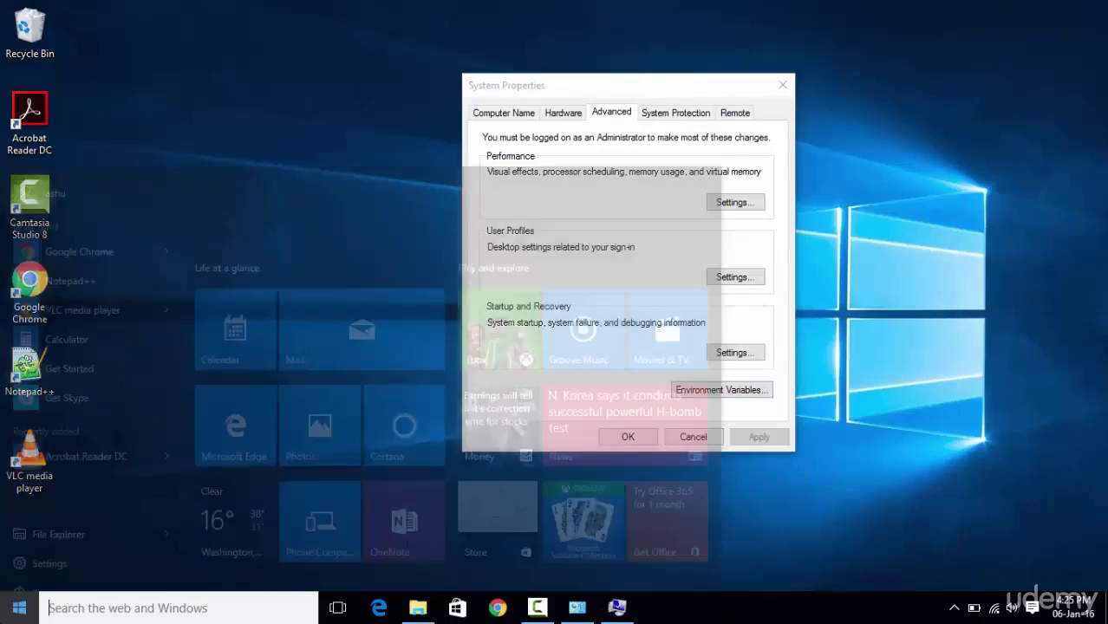
click(59, 490)
double_click(423, 241)
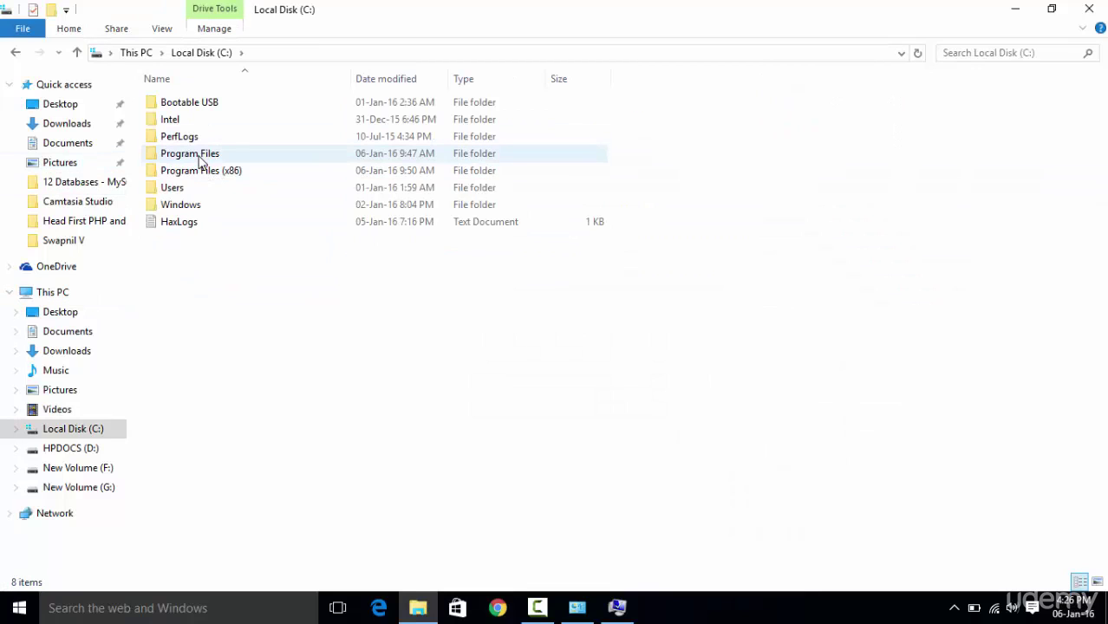
double_click(199, 156)
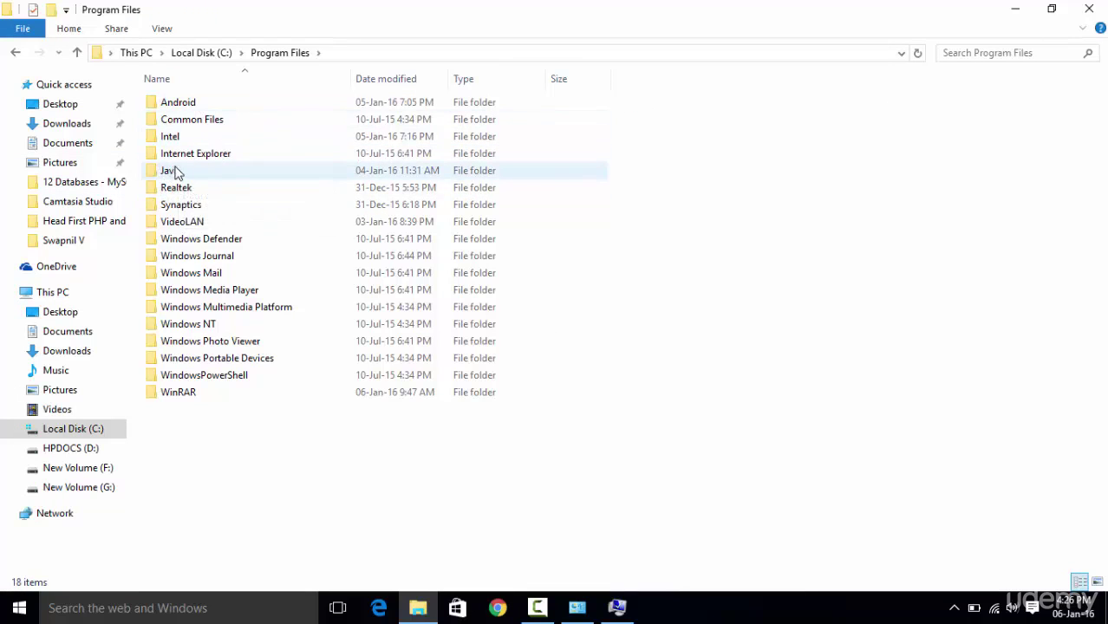
double_click(175, 177)
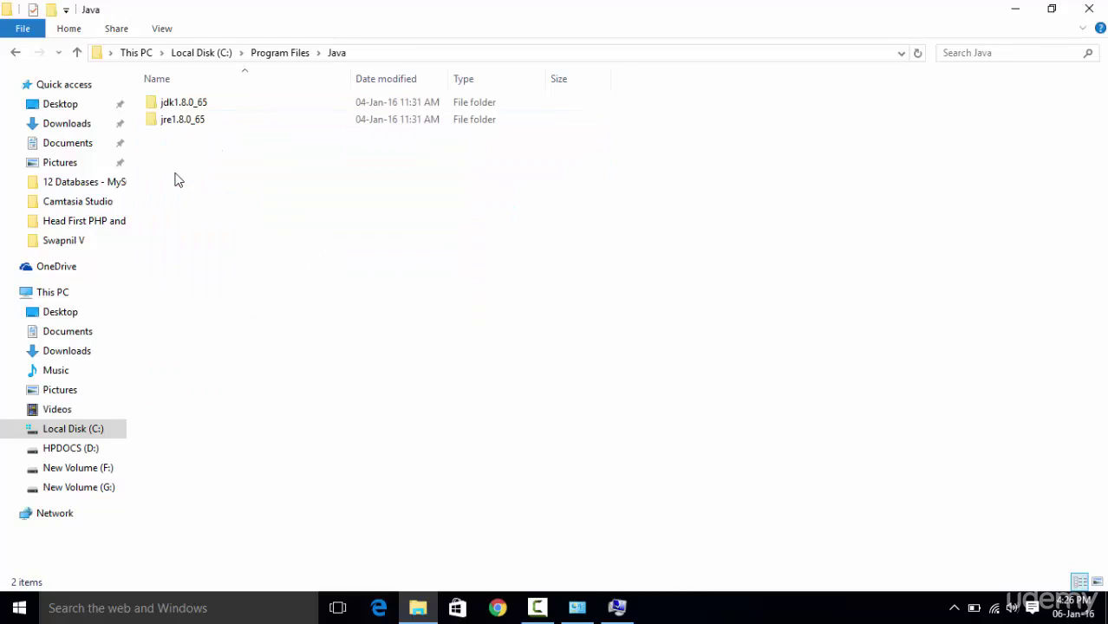
double_click(180, 105)
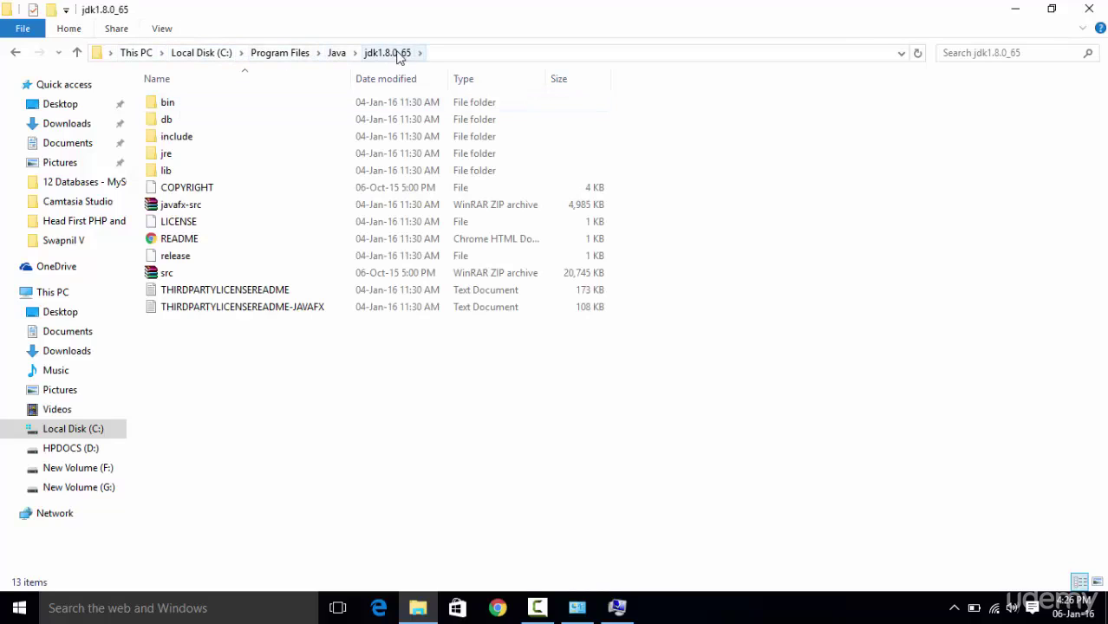
- Copy the full path of the jdk1.8.0_65 folder to the clipboard
click(440, 55)
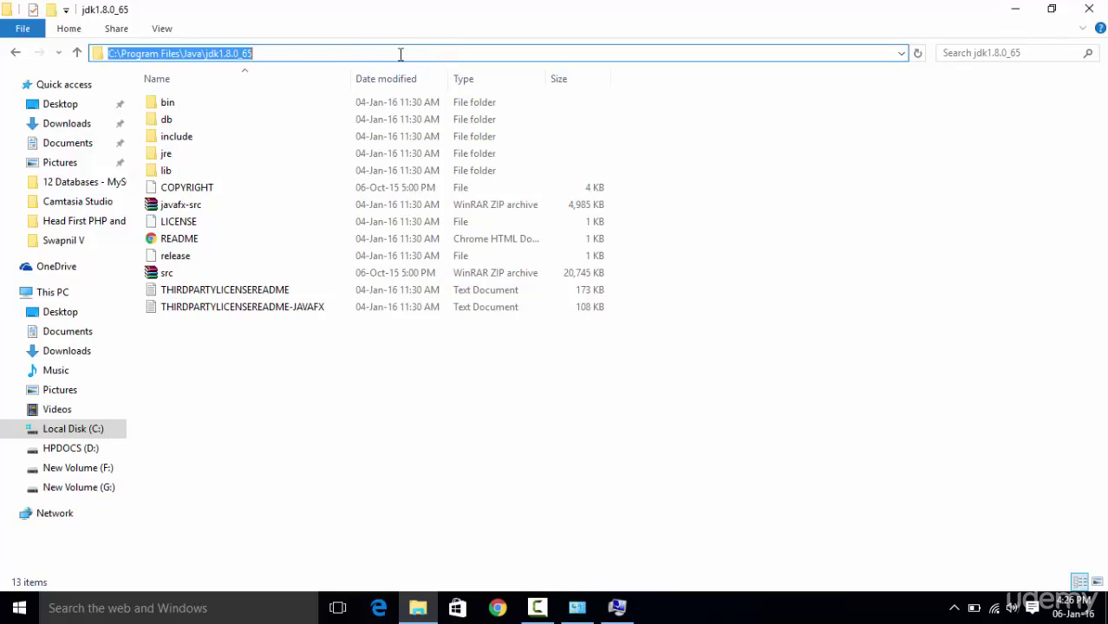
right_click(242, 53)
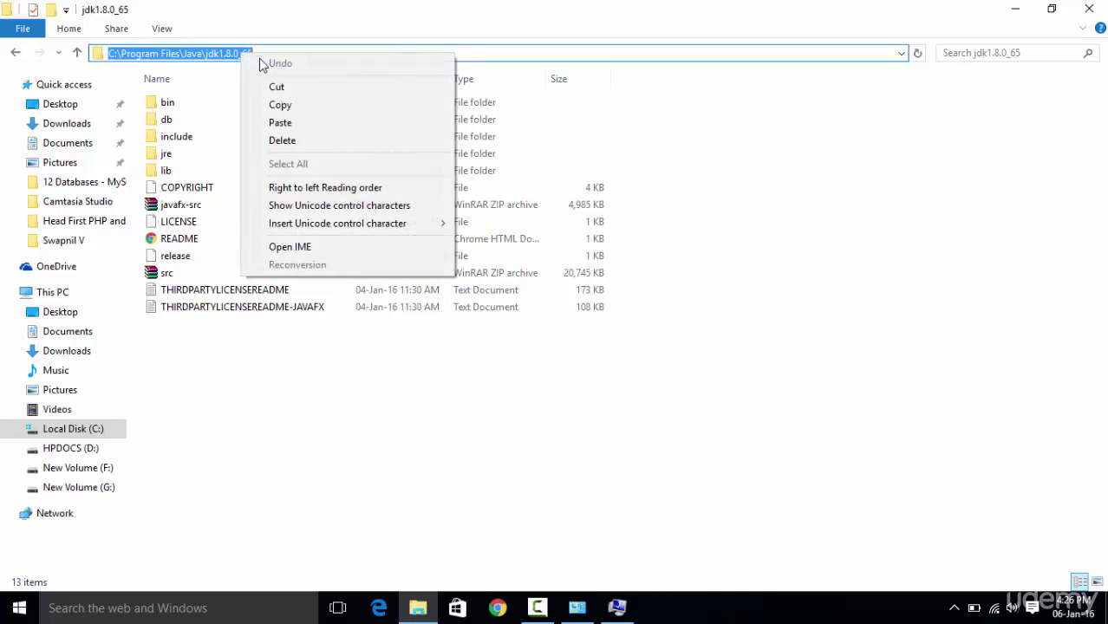
click(275, 104)
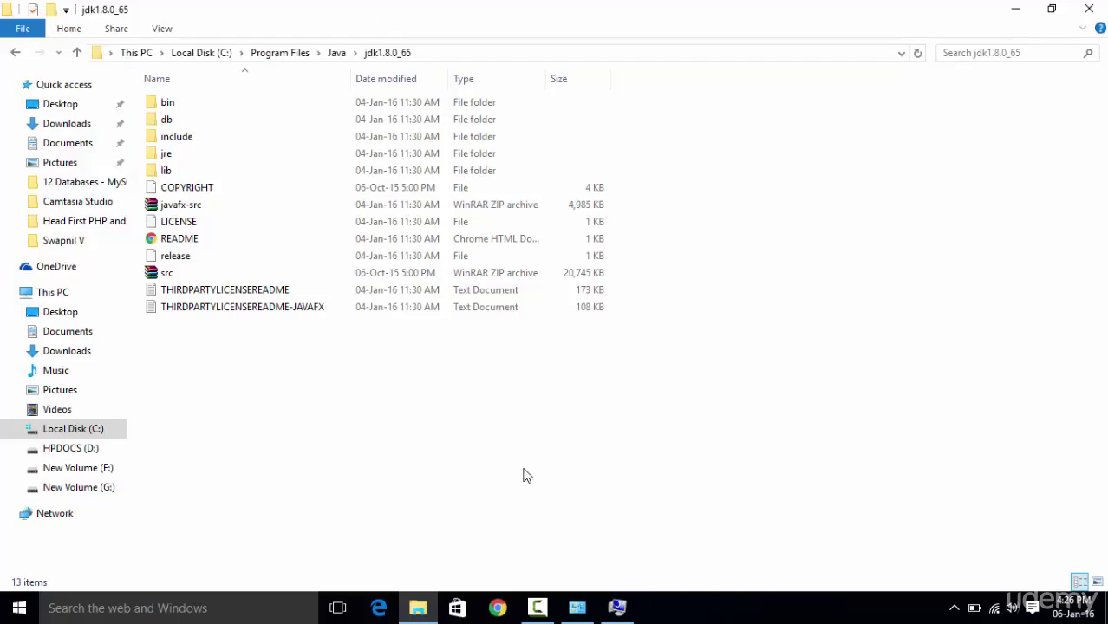
- Return to the System Properties window and bring up the Environment Variables dialog
click(616, 609)
click(576, 608)
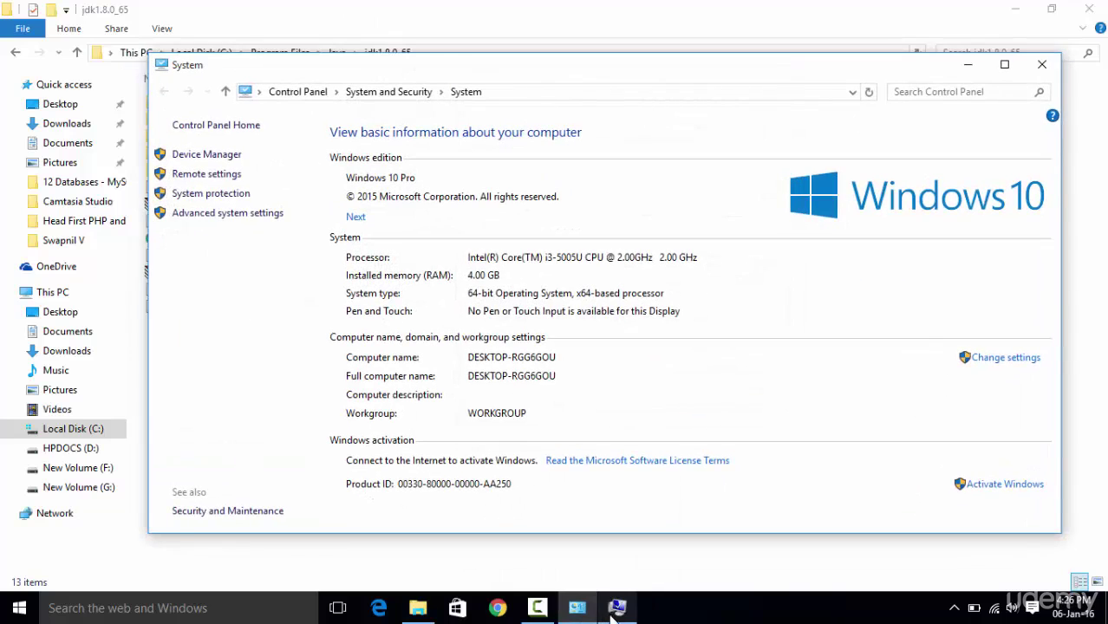
click(616, 608)
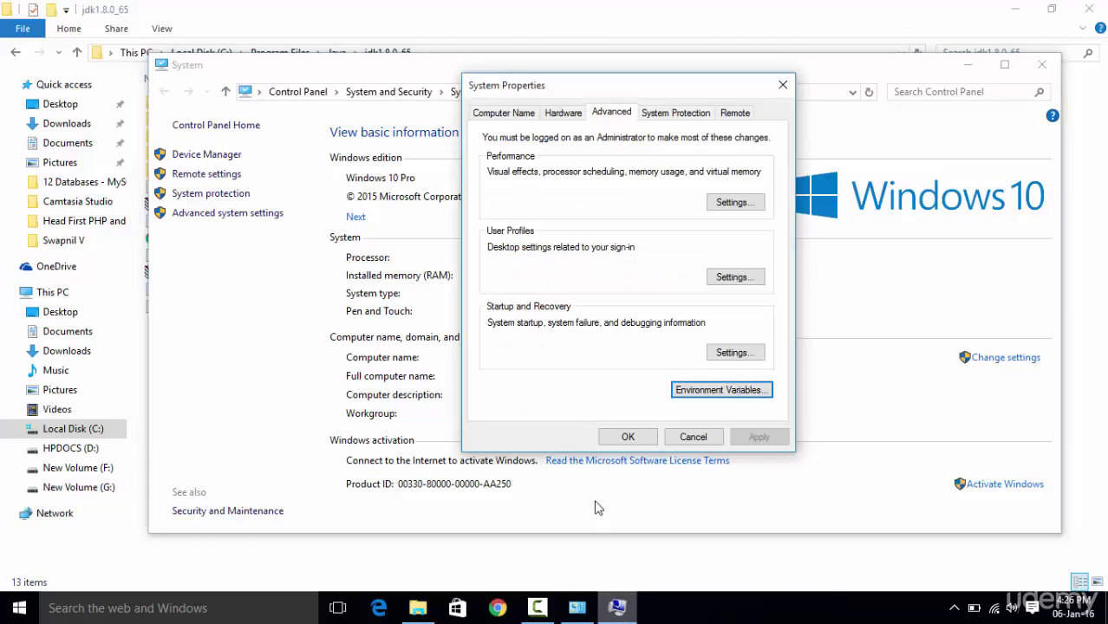
click(704, 387)
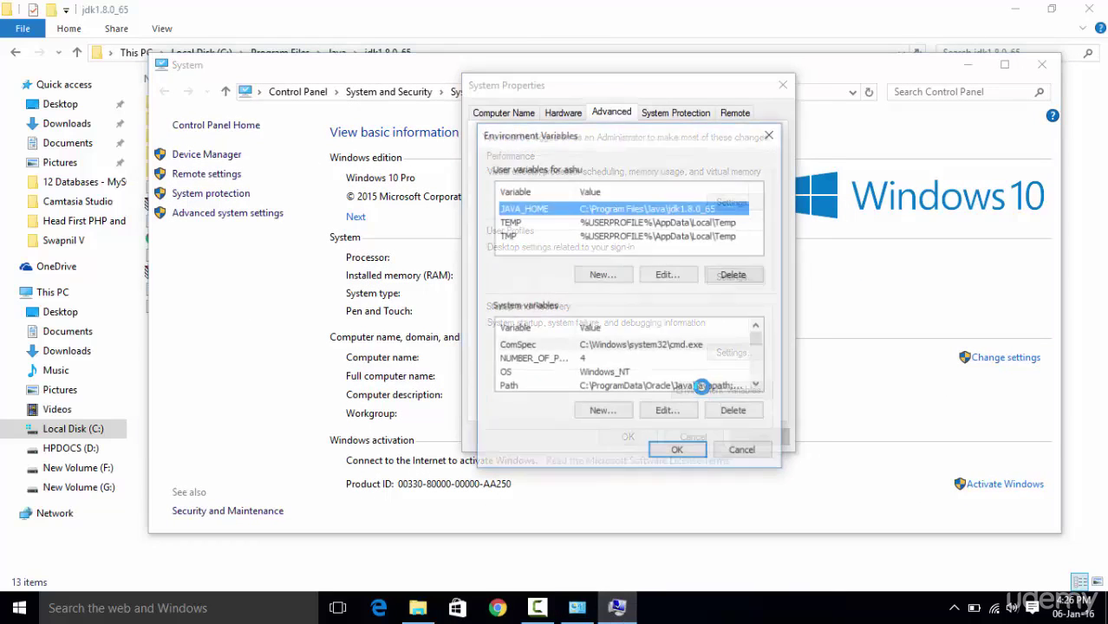
- Try a new user variable with the copied path C:\Program Files\Java\jdk1.8.0_65 as its value, and cancel it without saving
click(600, 277)
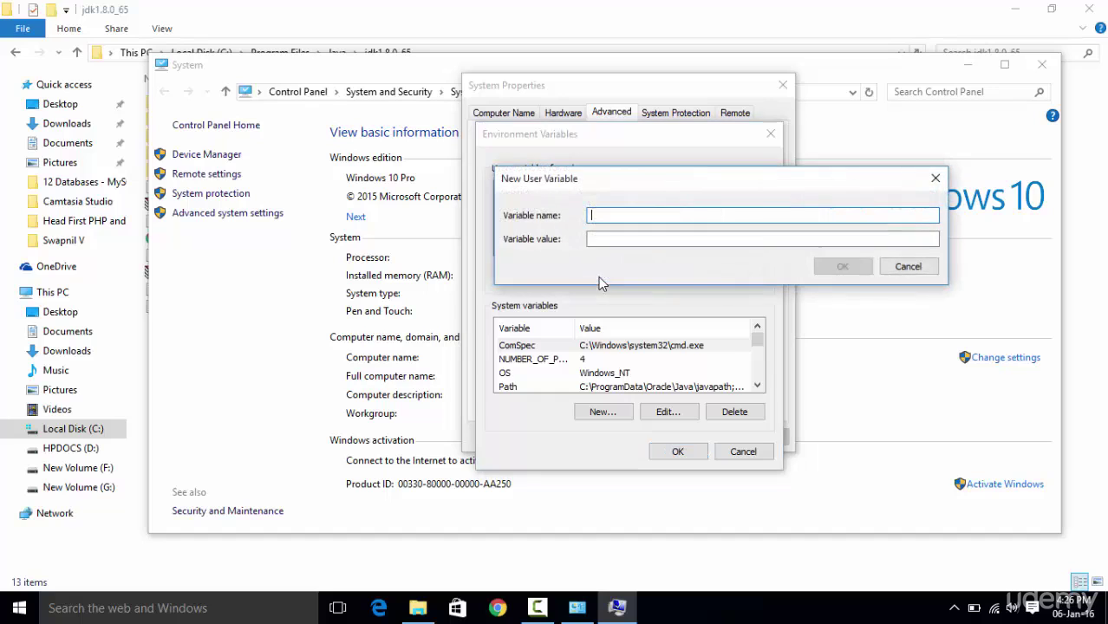
drag(604, 330, 586, 310)
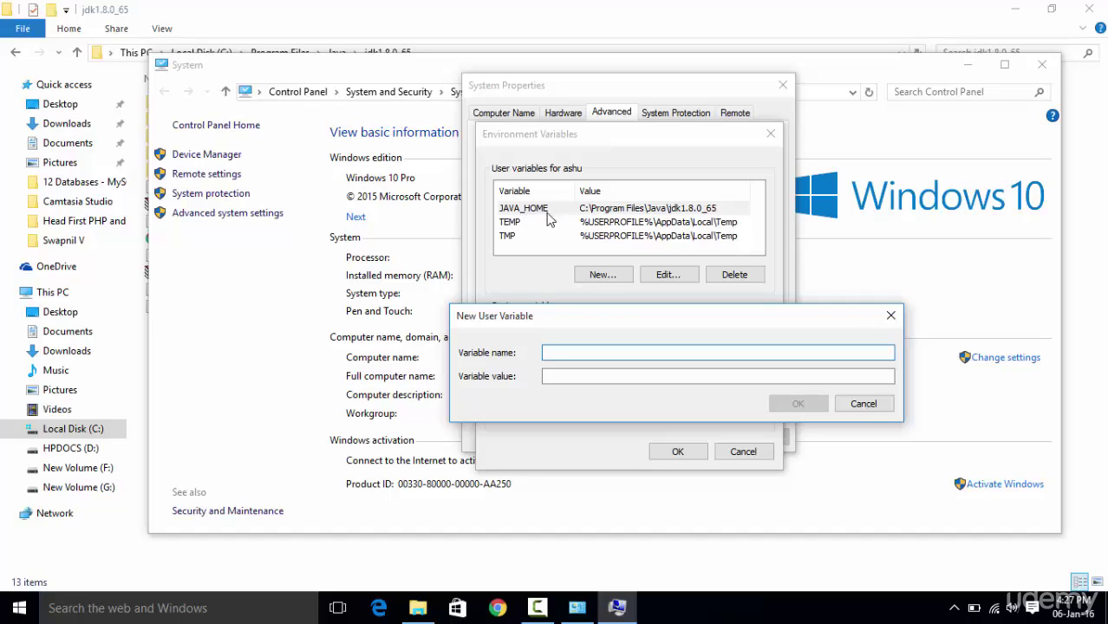
drag(520, 315, 510, 350)
click(545, 411)
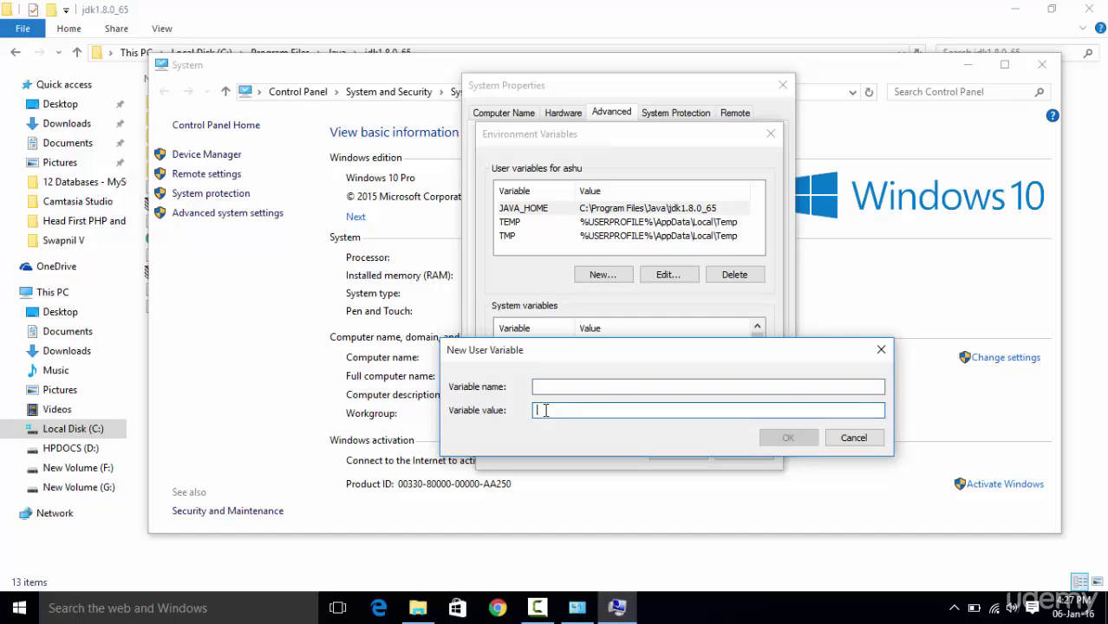
right_click(545, 411)
click(581, 258)
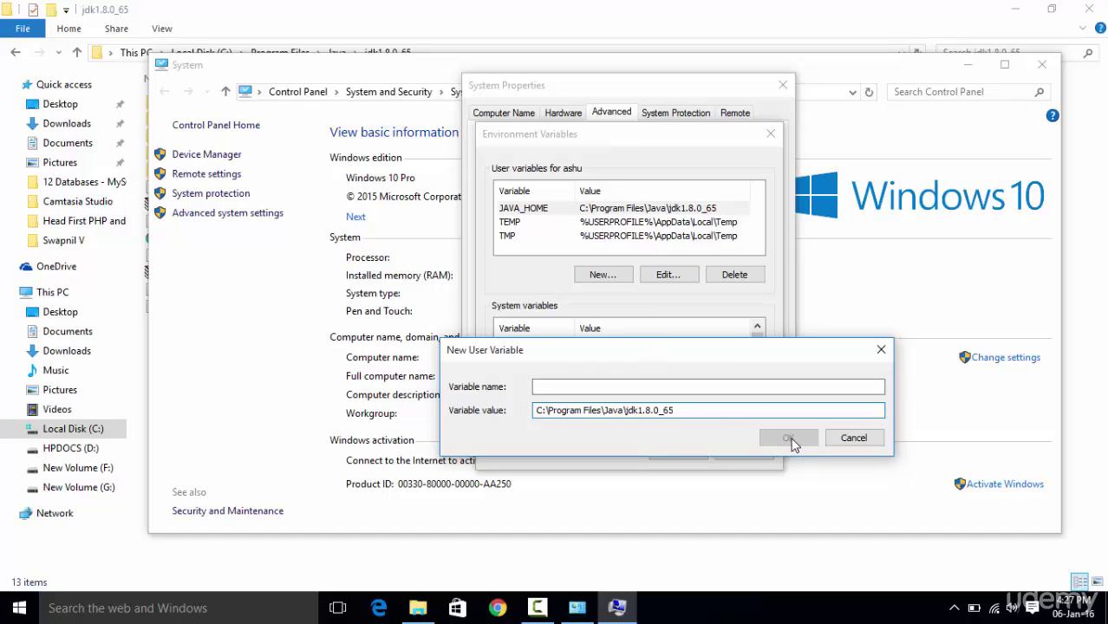
click(853, 438)
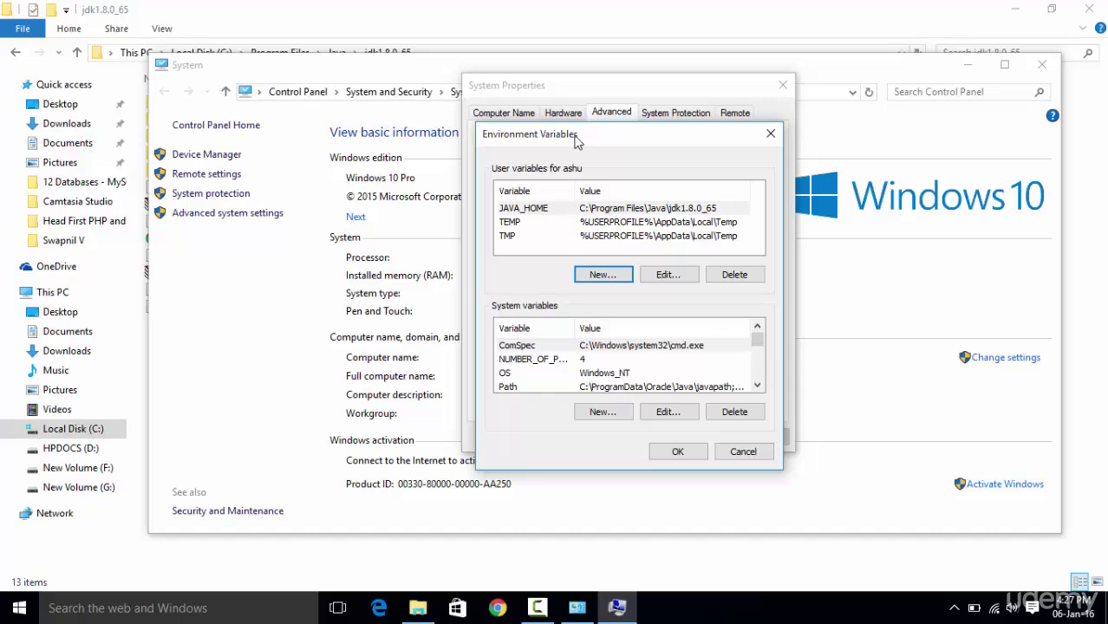
- Close the Environment Variables and System Properties dialogs, the System window and File Explorer
drag(573, 142, 589, 123)
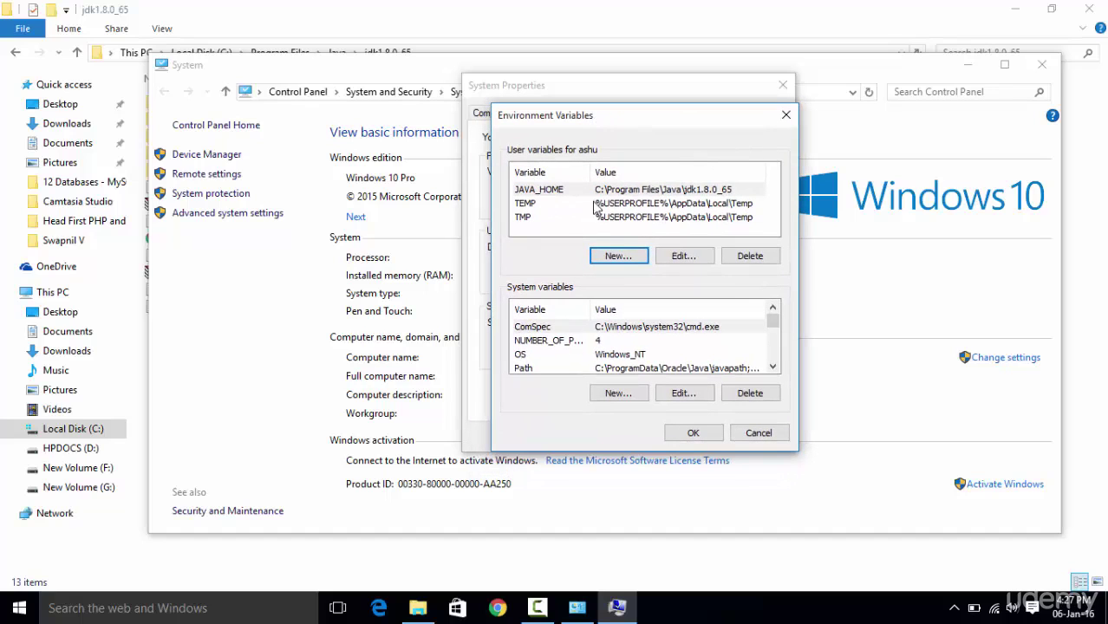
click(786, 114)
click(783, 85)
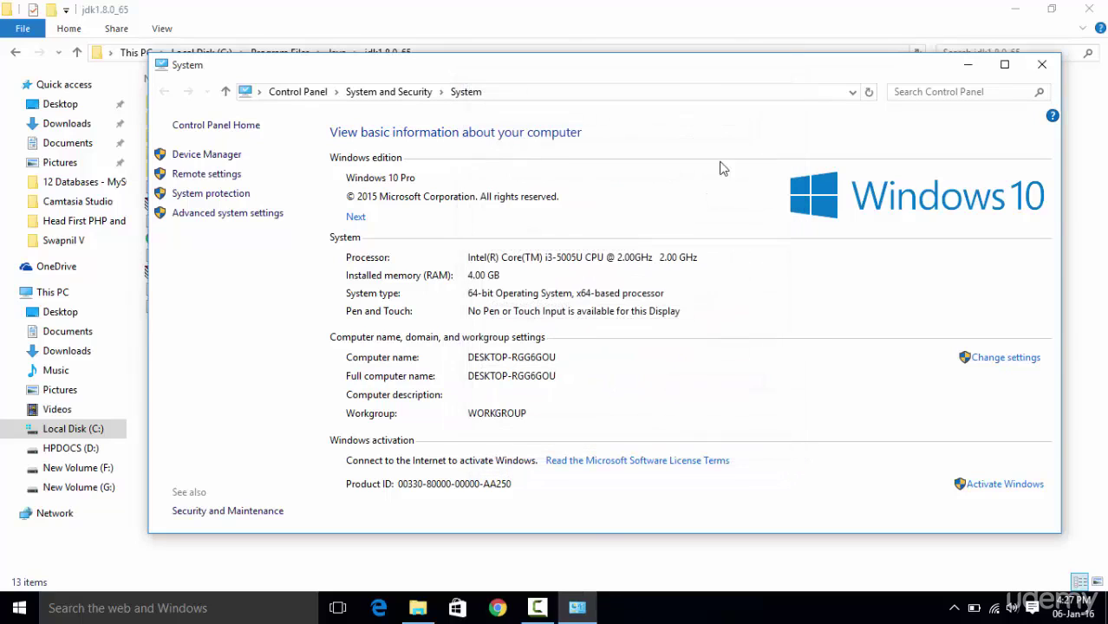
click(1041, 64)
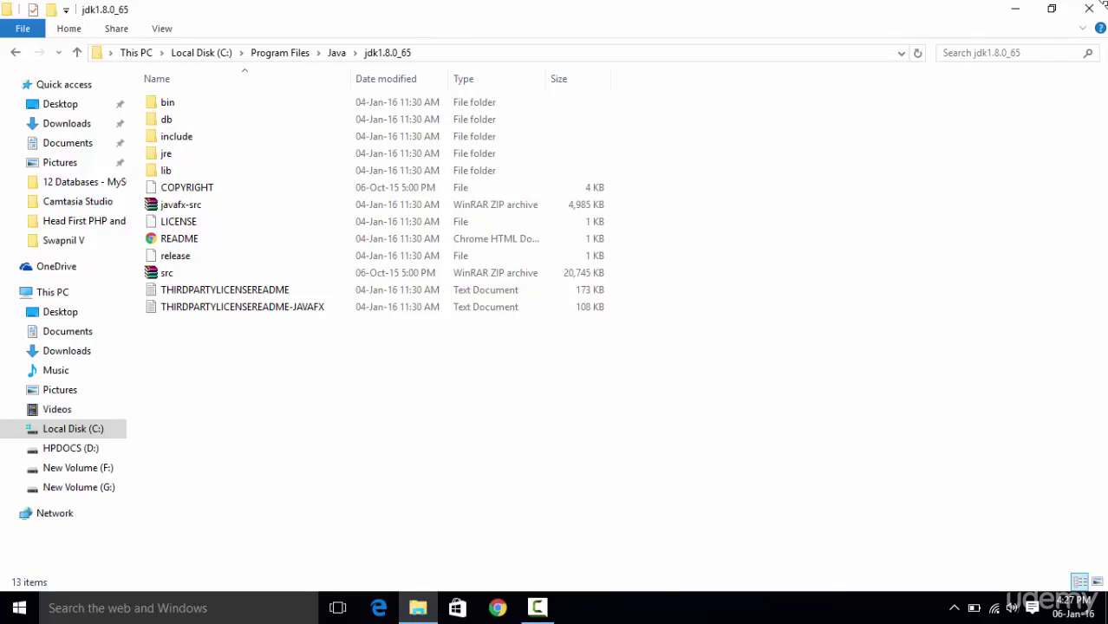
click(1089, 9)
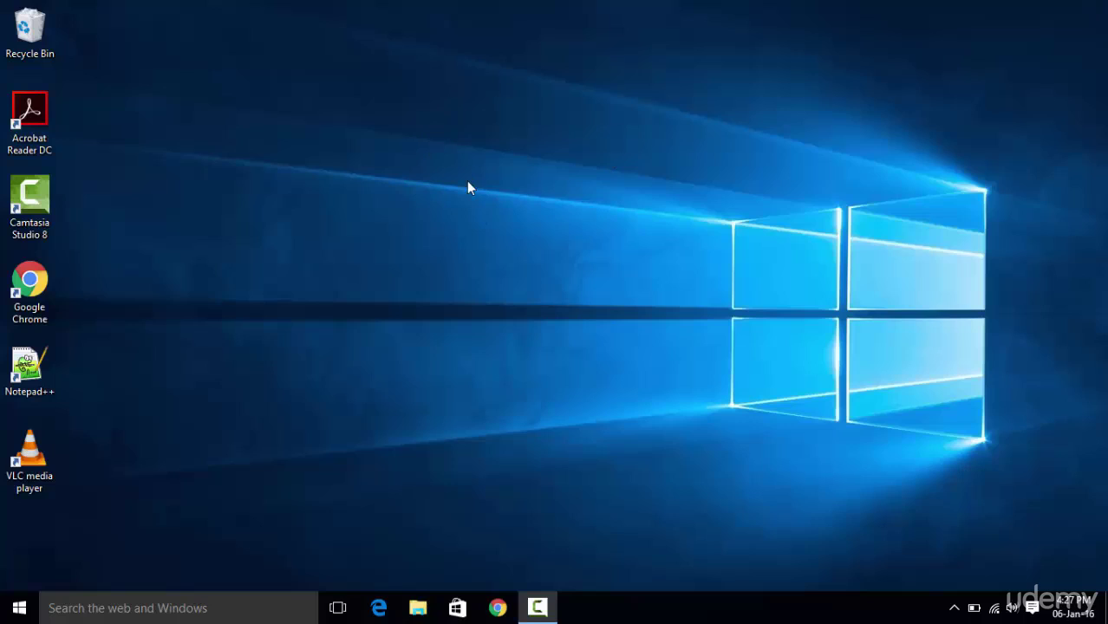
- Switch to Google Chrome, add a second blank tab and go back to the first one
click(497, 607)
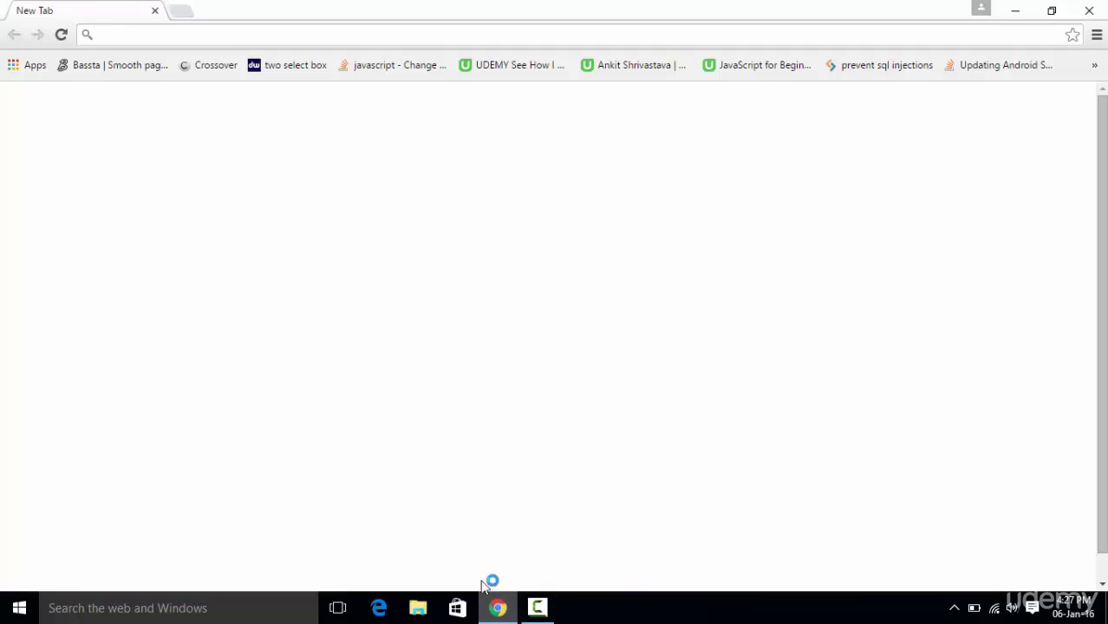
click(182, 11)
click(131, 17)
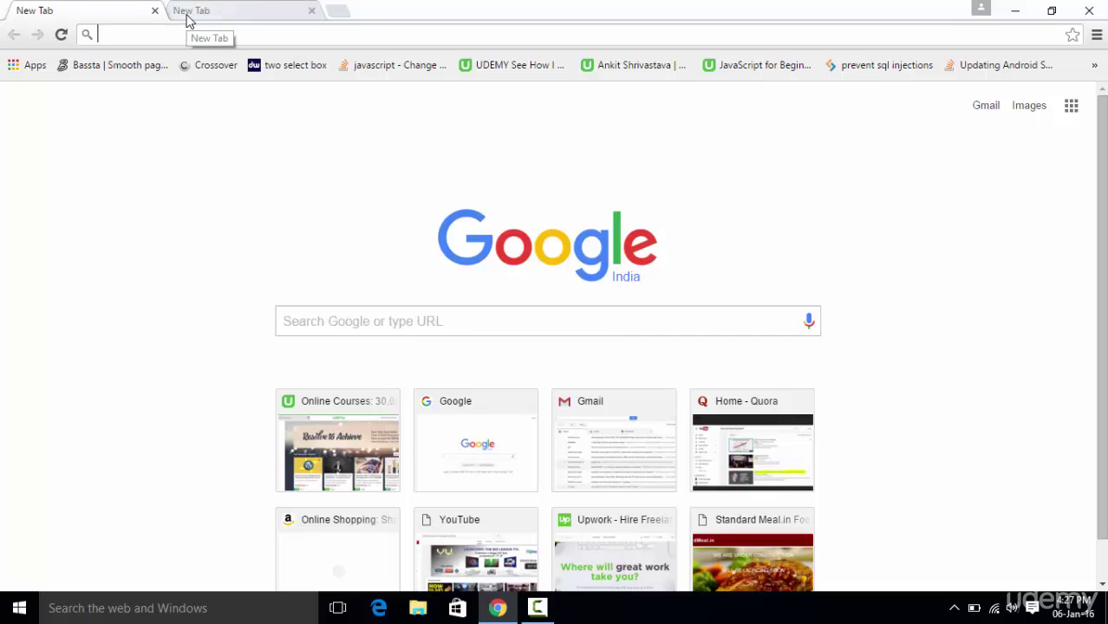